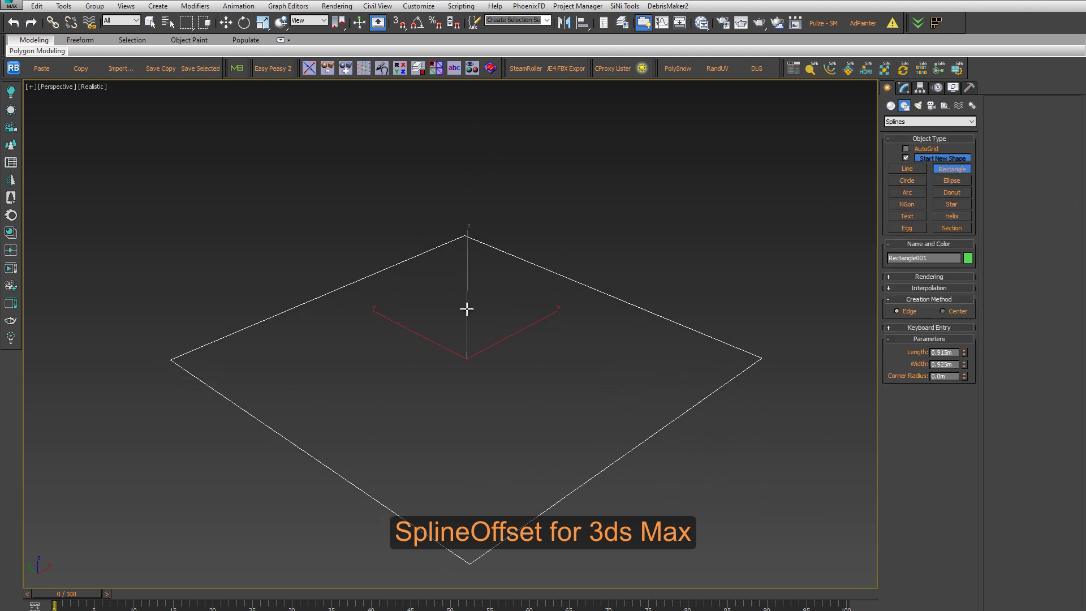
Step: Finish the rectangle spline on the ground plane and zoom the view out
{"action": "key", "text": "w"}
{"action": "scroll", "coordinate": [487, 328], "scroll_direction": "down", "scroll_amount": 3}
Step: Give the rectangle five offset copies spaced 0.208m apart with 5.26 X rotation
{"action": "left_click", "coordinate": [903, 87]}
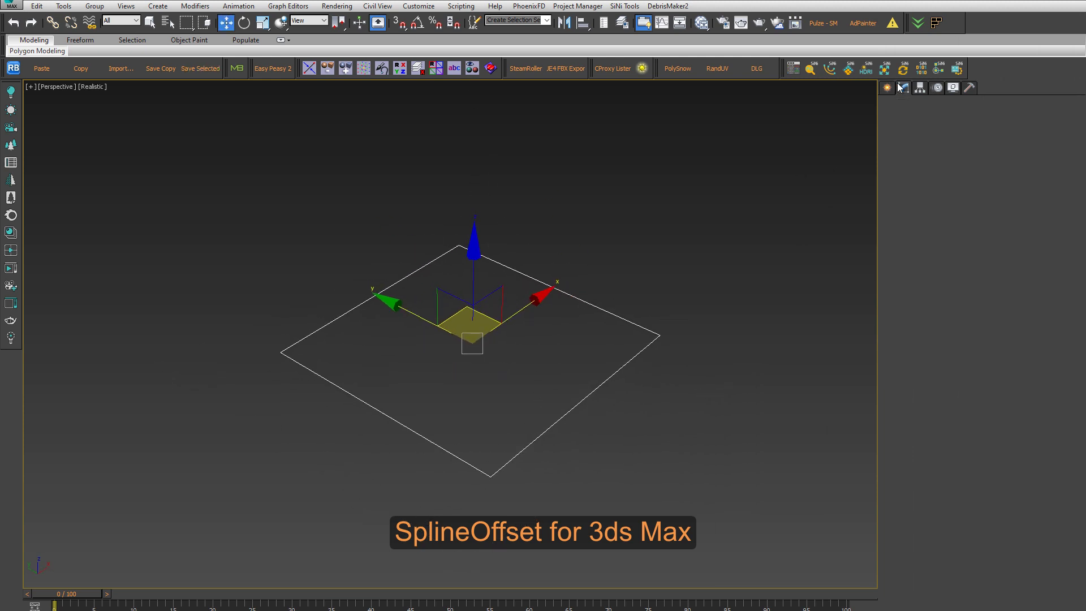
{"action": "left_click", "coordinate": [950, 200]}
{"action": "middle_click_drag", "start_coordinate": [656, 294], "coordinate": [589, 338], "text": "alt"}
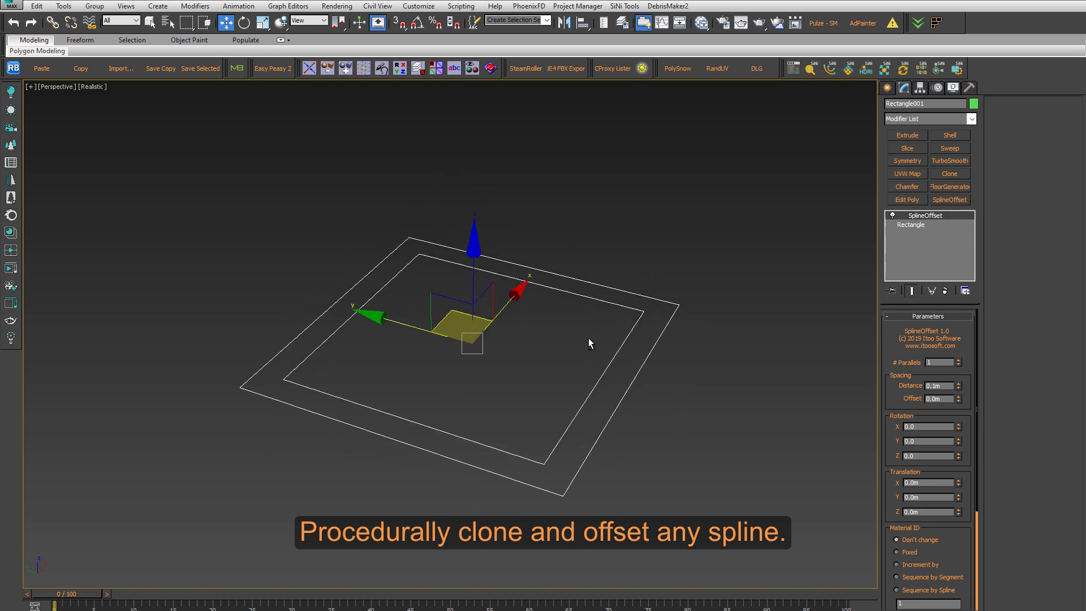
{"action": "scroll", "coordinate": [563, 388], "scroll_direction": "down", "scroll_amount": 4}
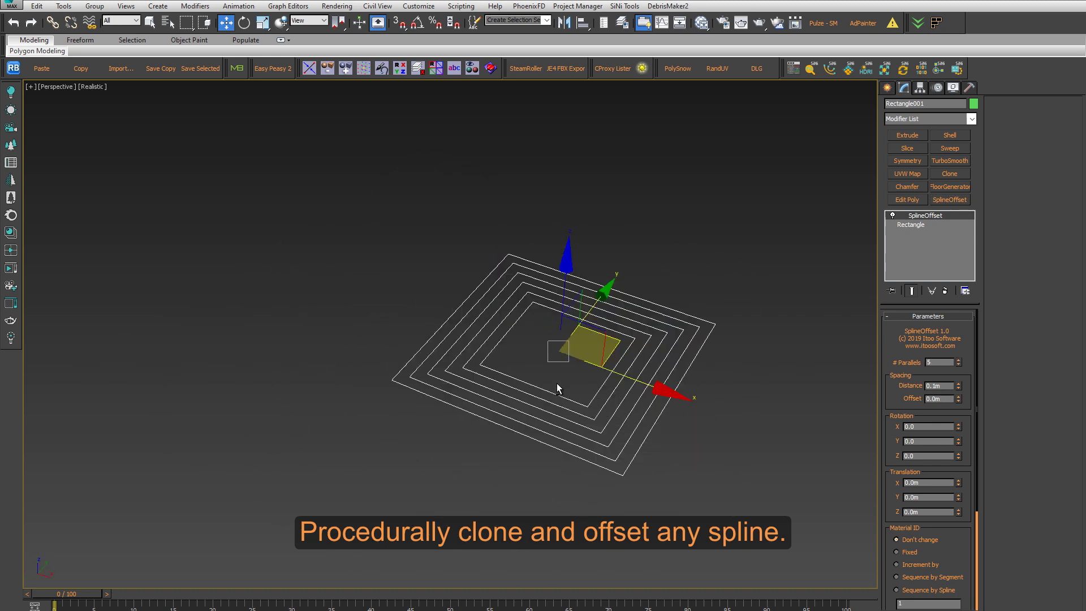
{"action": "middle_click_drag", "start_coordinate": [562, 388], "coordinate": [630, 376], "text": "alt"}
{"action": "mouse_move", "coordinate": [958, 382]}
{"action": "left_mouse_down"}
{"action": "mouse_move", "coordinate": [929, 457]}
{"action": "mouse_move", "coordinate": [966, 445]}
{"action": "mouse_move", "coordinate": [632, 304]}
{"action": "left_mouse_up"}
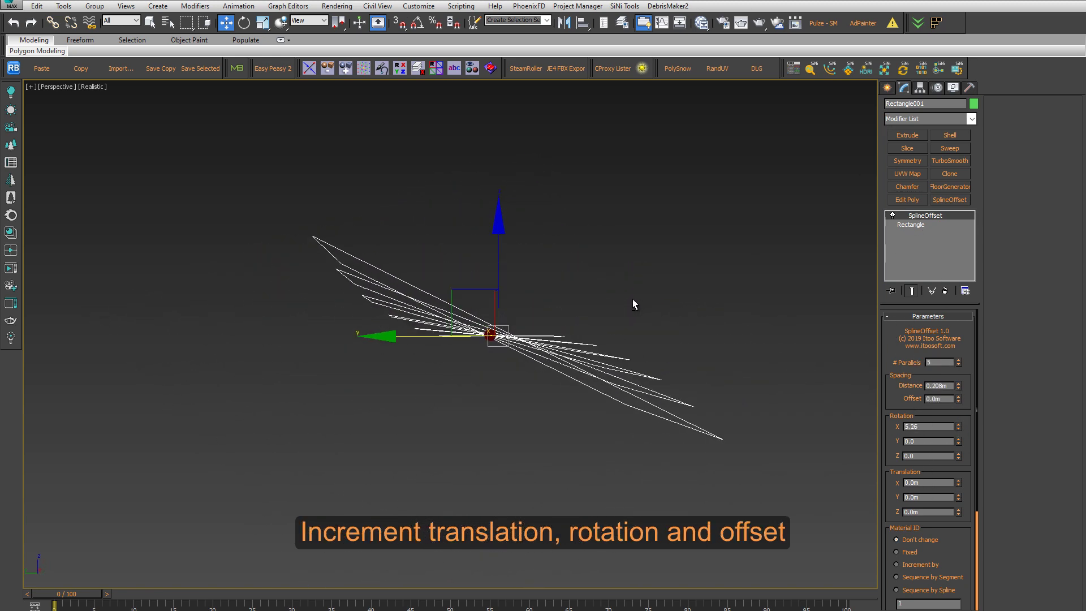
Step: Try a Y rotation increment on the offset copies, then reset rotation to zero
{"action": "mouse_move", "coordinate": [632, 304]}
{"action": "middle_mouse_down", "text": "alt"}
{"action": "mouse_move", "coordinate": [517, 322]}
{"action": "mouse_move", "coordinate": [461, 314]}
{"action": "middle_mouse_up", "text": "alt"}
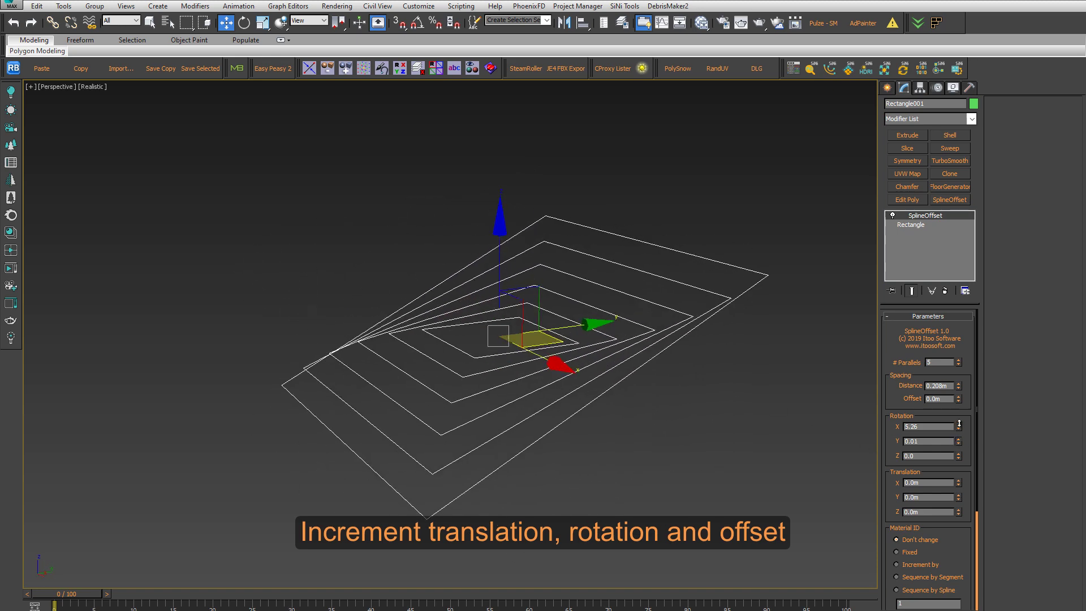
{"action": "left_click_drag", "start_coordinate": [959, 424], "coordinate": [622, 317]}
{"action": "middle_click_drag", "start_coordinate": [623, 317], "coordinate": [587, 383], "text": "alt"}
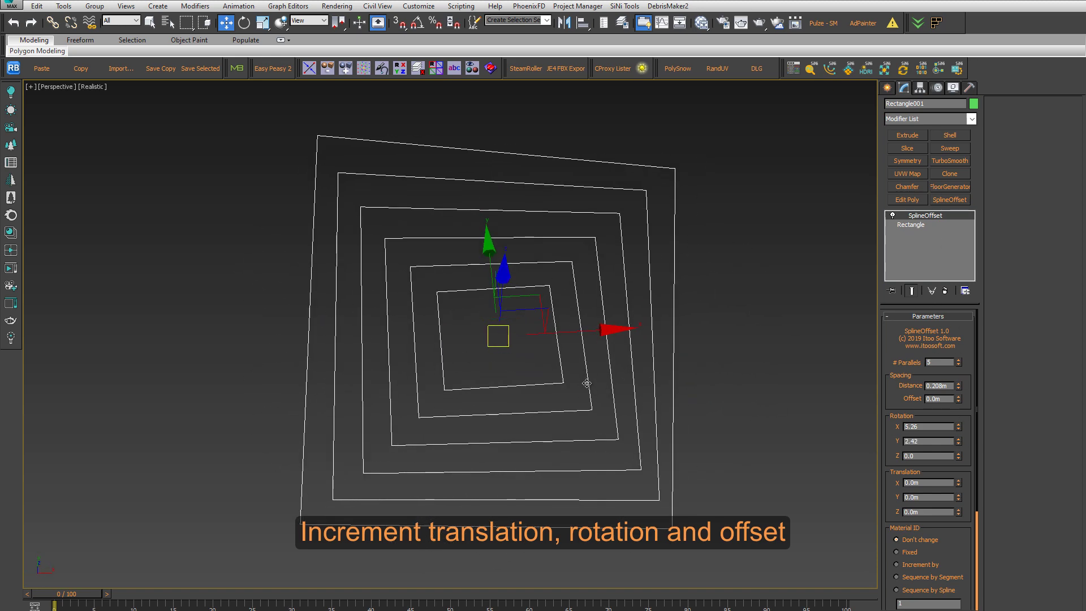
{"action": "key", "text": "t"}
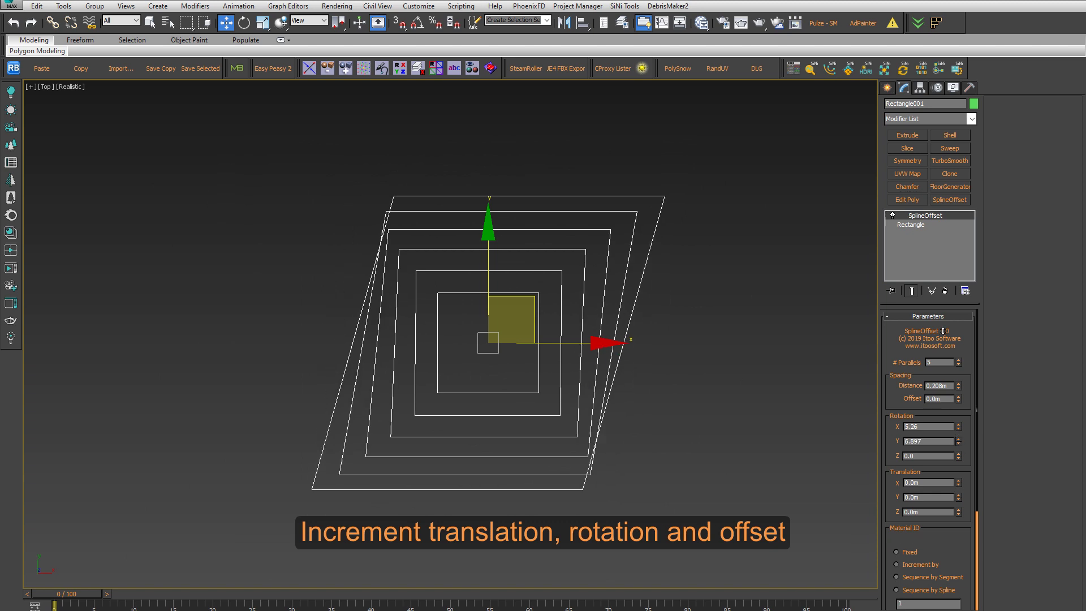
{"action": "mouse_move", "coordinate": [622, 317]}
{"action": "middle_mouse_down", "text": "alt"}
{"action": "mouse_move", "coordinate": [477, 276]}
{"action": "mouse_move", "coordinate": [543, 290]}
{"action": "middle_mouse_up", "text": "alt"}
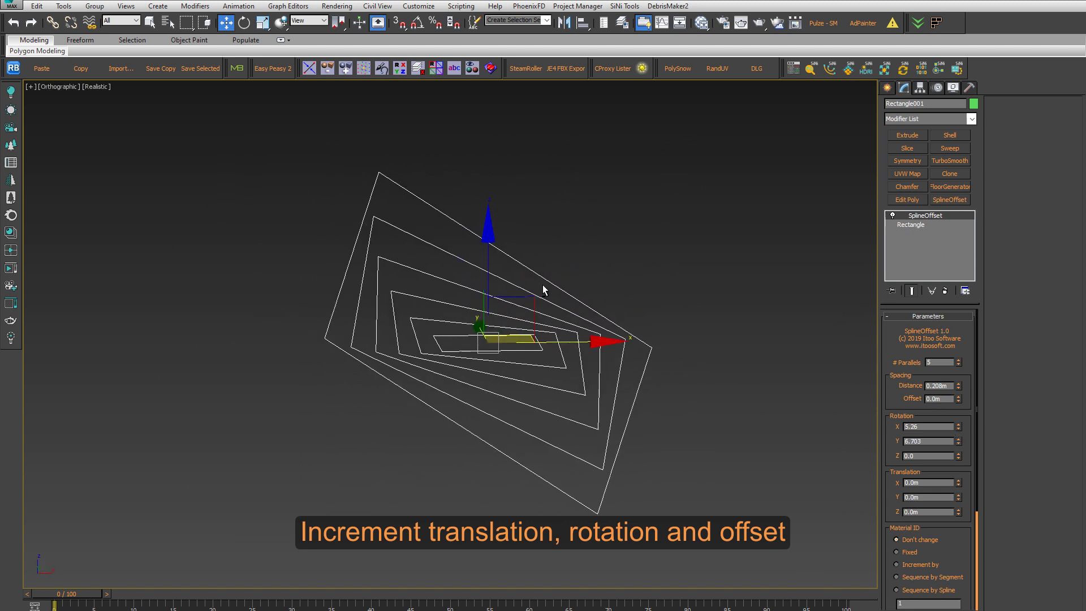
{"action": "right_click", "coordinate": [925, 444]}
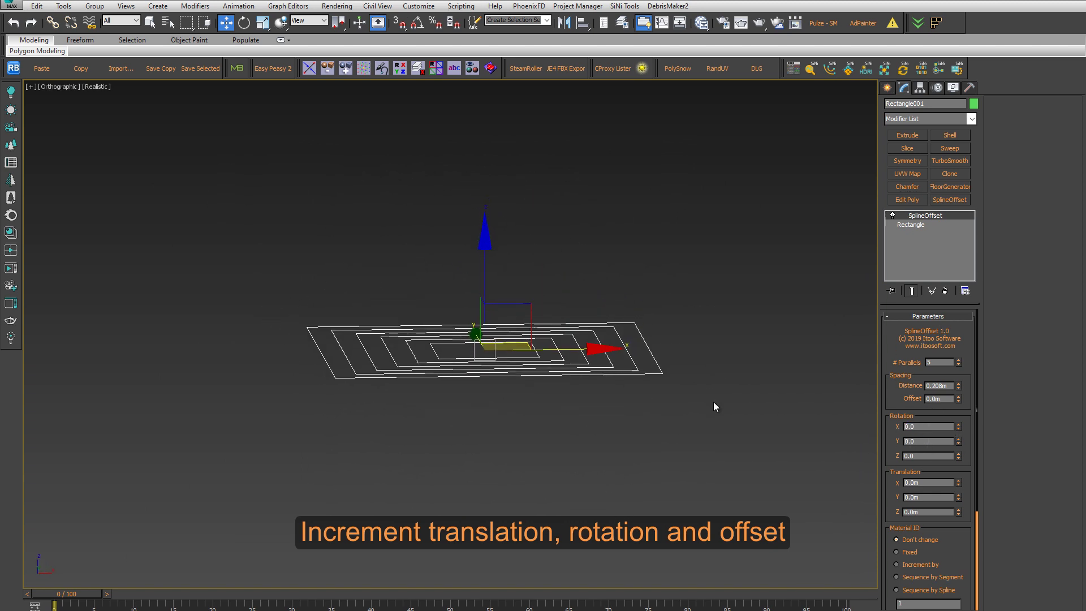
Step: Set the offset copies' translation increments to X 0.03m and Y 0.039m
{"action": "middle_click_drag", "start_coordinate": [662, 365], "coordinate": [701, 414], "text": "alt"}
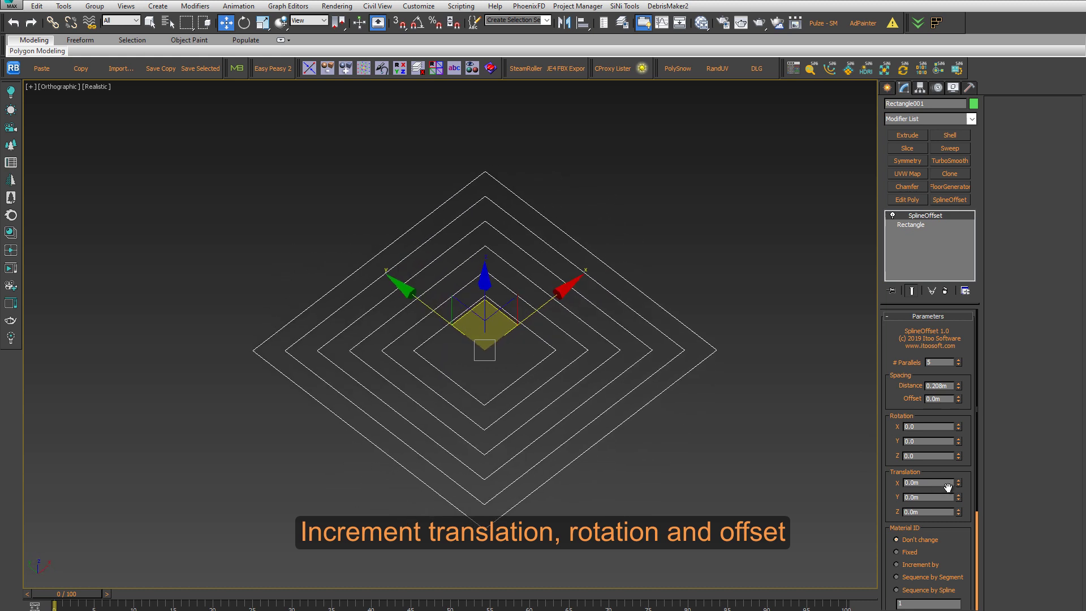
{"action": "left_click_drag", "start_coordinate": [959, 456], "coordinate": [935, 326]}
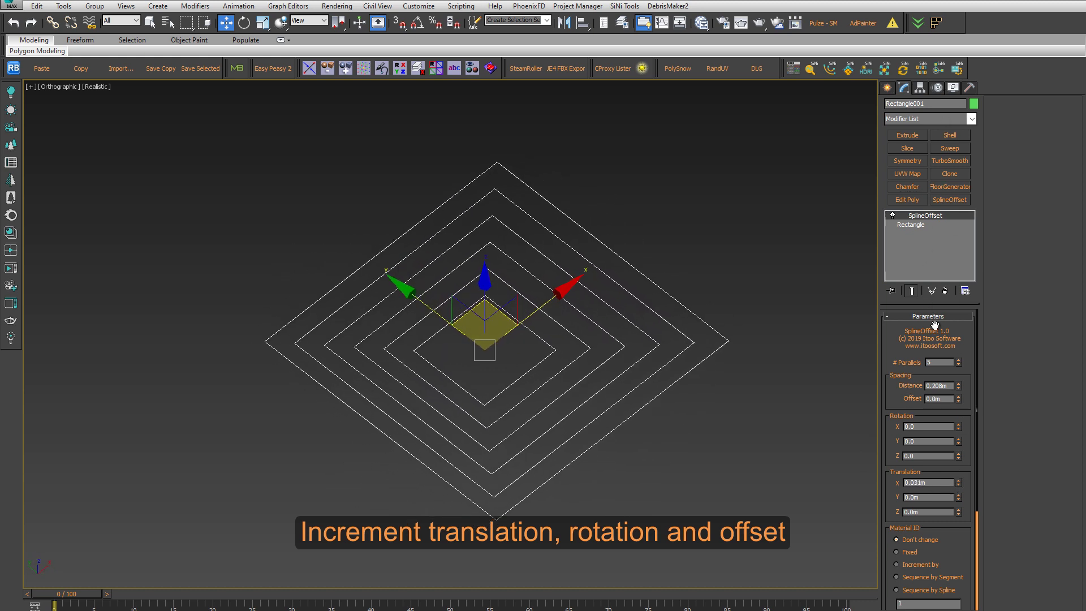
{"action": "left_click_drag", "start_coordinate": [959, 498], "coordinate": [507, 368]}
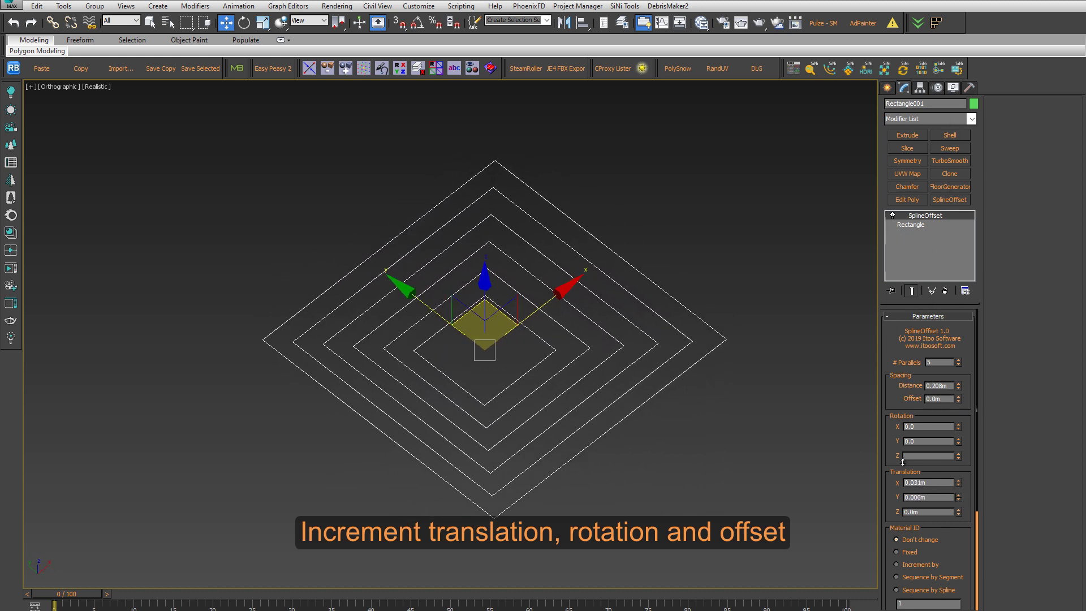
{"action": "mouse_move", "coordinate": [507, 364]}
{"action": "middle_mouse_down", "text": "alt"}
{"action": "mouse_move", "coordinate": [435, 365]}
{"action": "mouse_move", "coordinate": [487, 327]}
{"action": "mouse_move", "coordinate": [470, 354]}
{"action": "mouse_move", "coordinate": [510, 374]}
{"action": "middle_mouse_up", "text": "alt"}
Step: Compare Chamfer and Round bevels and open end types, settling on Round with Closed Line
{"action": "scroll", "coordinate": [895, 455], "scroll_direction": "down", "scroll_amount": 2}
{"action": "scroll", "coordinate": [895, 454], "scroll_direction": "down", "scroll_amount": 2}
{"action": "scroll", "coordinate": [894, 454], "scroll_direction": "down", "scroll_amount": 1}
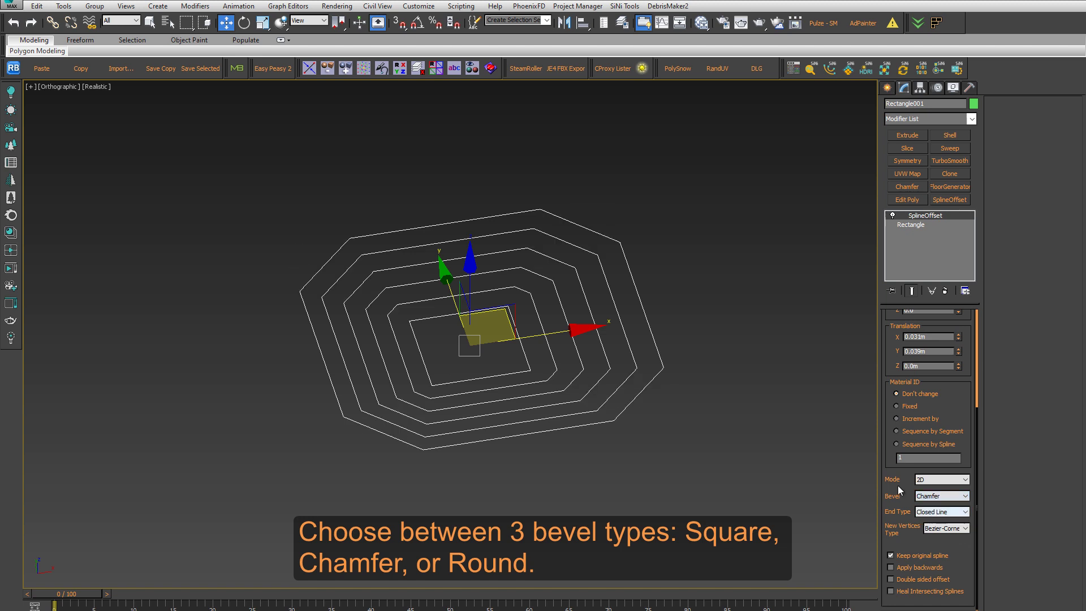
{"action": "middle_click_drag", "start_coordinate": [504, 301], "coordinate": [526, 323], "text": "alt"}
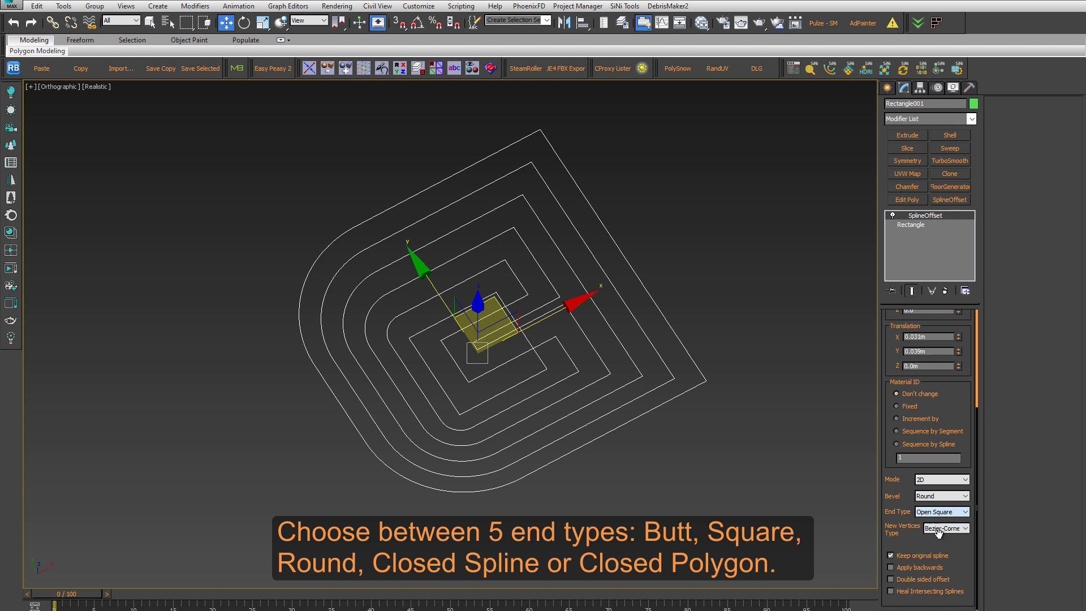
{"action": "middle_click_drag", "start_coordinate": [502, 326], "coordinate": [589, 373], "text": "alt"}
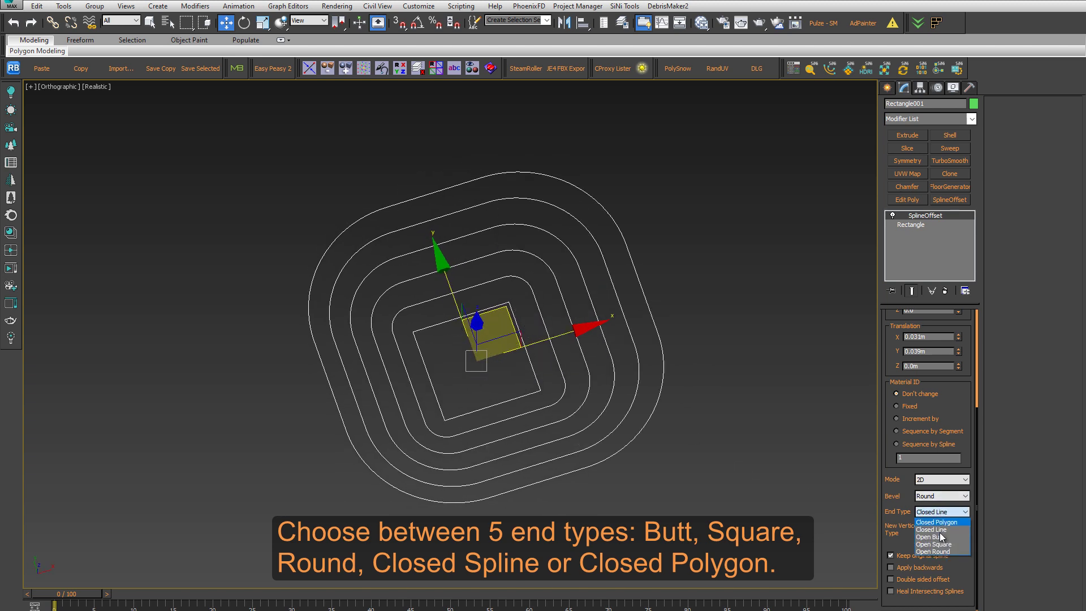
{"action": "middle_click_drag", "start_coordinate": [610, 357], "coordinate": [601, 313], "text": "alt"}
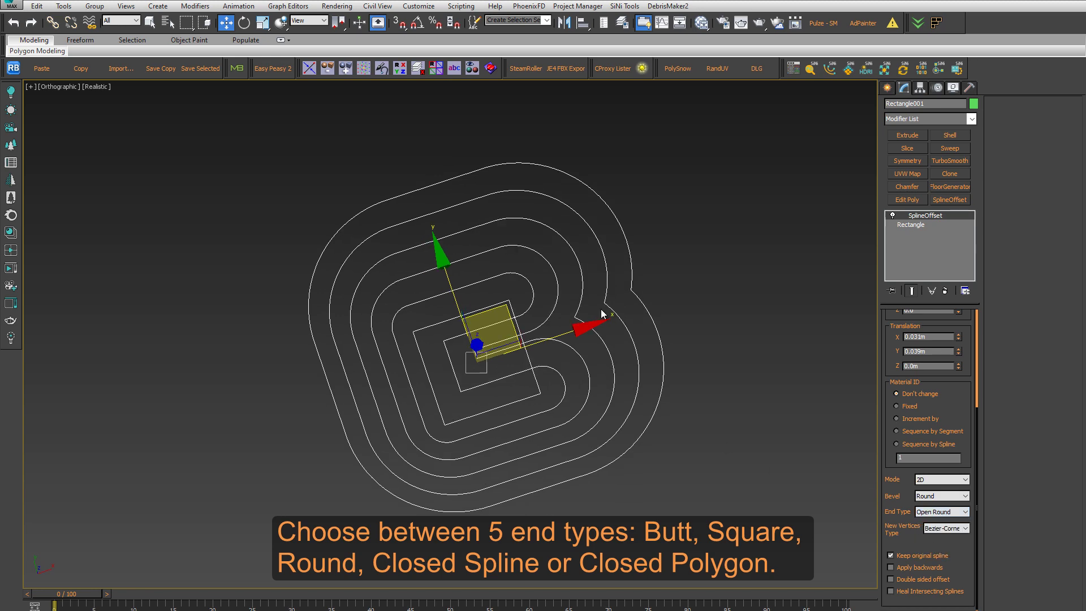
{"action": "mouse_move", "coordinate": [675, 443]}
{"action": "middle_mouse_down", "text": "alt"}
{"action": "mouse_move", "coordinate": [660, 403]}
{"action": "mouse_move", "coordinate": [639, 394]}
{"action": "middle_mouse_up", "text": "alt"}
{"action": "mouse_move", "coordinate": [556, 361]}
{"action": "middle_mouse_down"}
{"action": "mouse_move", "coordinate": [434, 341]}
{"action": "mouse_move", "coordinate": [575, 342]}
{"action": "middle_mouse_up"}
Step: Place a text spline reading CGTRICKS beside the offset rectangles and zoom in
{"action": "left_click", "coordinate": [575, 342]}
{"action": "left_click", "coordinate": [887, 88]}
{"action": "left_click", "coordinate": [907, 216]}
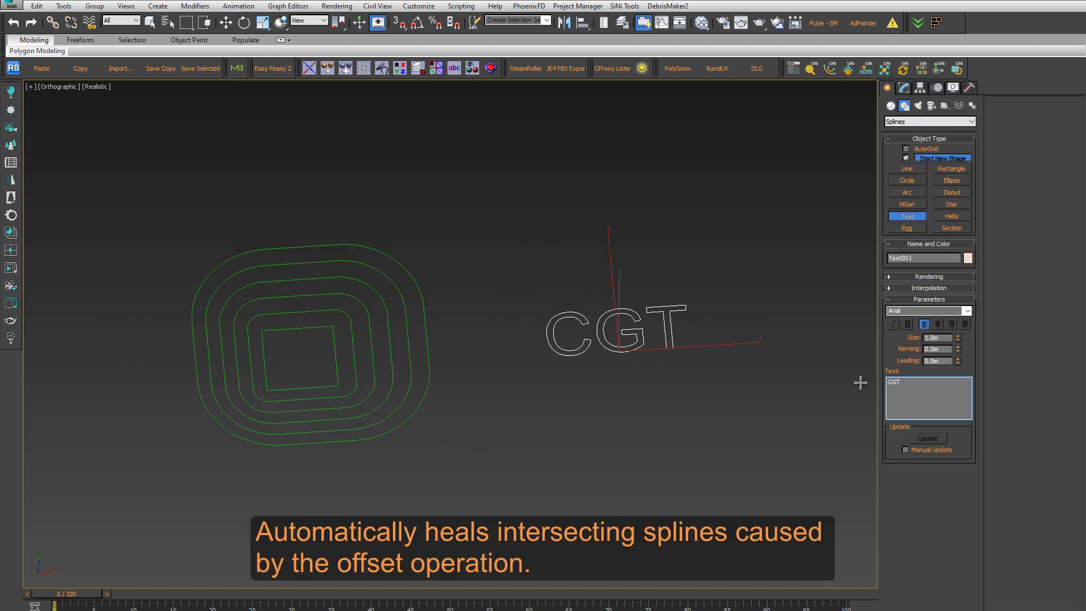
{"action": "key", "text": "w"}
{"action": "middle_click_drag", "start_coordinate": [736, 368], "coordinate": [604, 349], "text": "alt"}
{"action": "scroll", "coordinate": [604, 349], "scroll_direction": "up", "scroll_amount": 3}
{"action": "scroll", "coordinate": [603, 362], "scroll_direction": "up", "scroll_amount": 2}
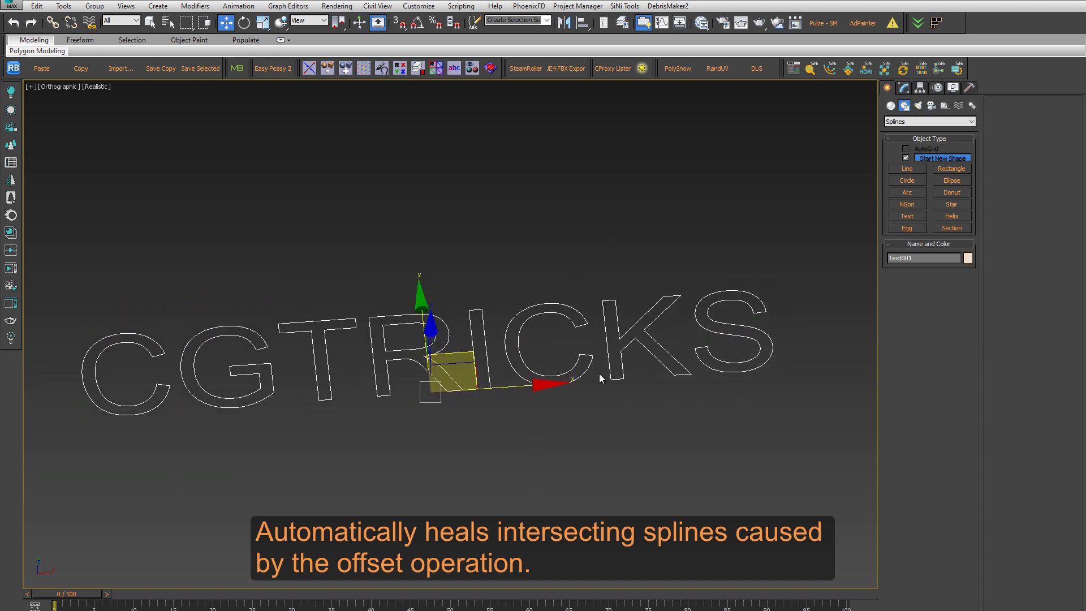
Step: Add a SplineOffset to the CGTRICKS text with 3 parallels
{"action": "left_click", "coordinate": [903, 89]}
{"action": "left_click", "coordinate": [949, 199]}
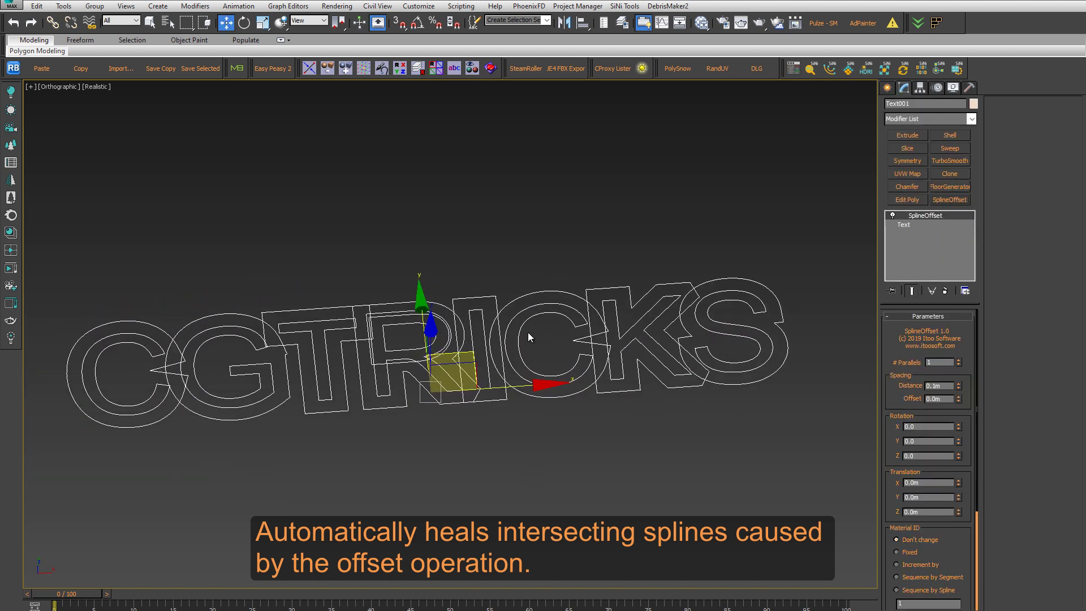
{"action": "mouse_move", "coordinate": [545, 365]}
{"action": "middle_mouse_down"}
{"action": "mouse_move", "coordinate": [581, 343]}
{"action": "mouse_move", "coordinate": [552, 359]}
{"action": "mouse_move", "coordinate": [522, 300]}
{"action": "mouse_move", "coordinate": [572, 317]}
{"action": "middle_mouse_up"}
{"action": "left_click", "coordinate": [959, 360]}
{"action": "left_click", "coordinate": [959, 360]}
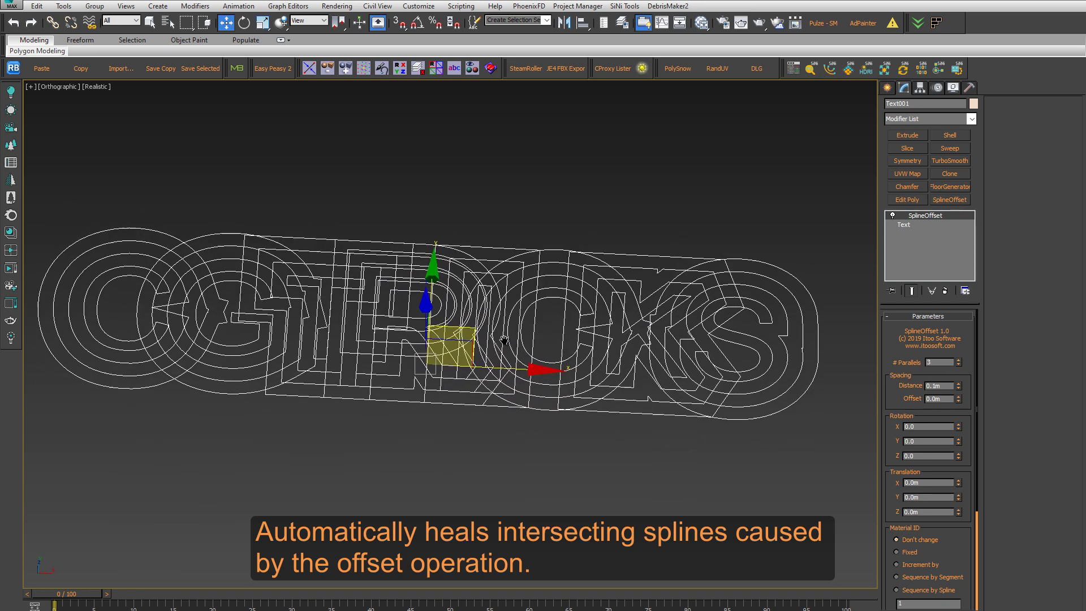
Step: Enable Heal Intersecting Splines and raise # Parallels to 76
{"action": "scroll", "coordinate": [896, 385], "scroll_direction": "down", "scroll_amount": 5}
{"action": "scroll", "coordinate": [896, 385], "scroll_direction": "down", "scroll_amount": 3}
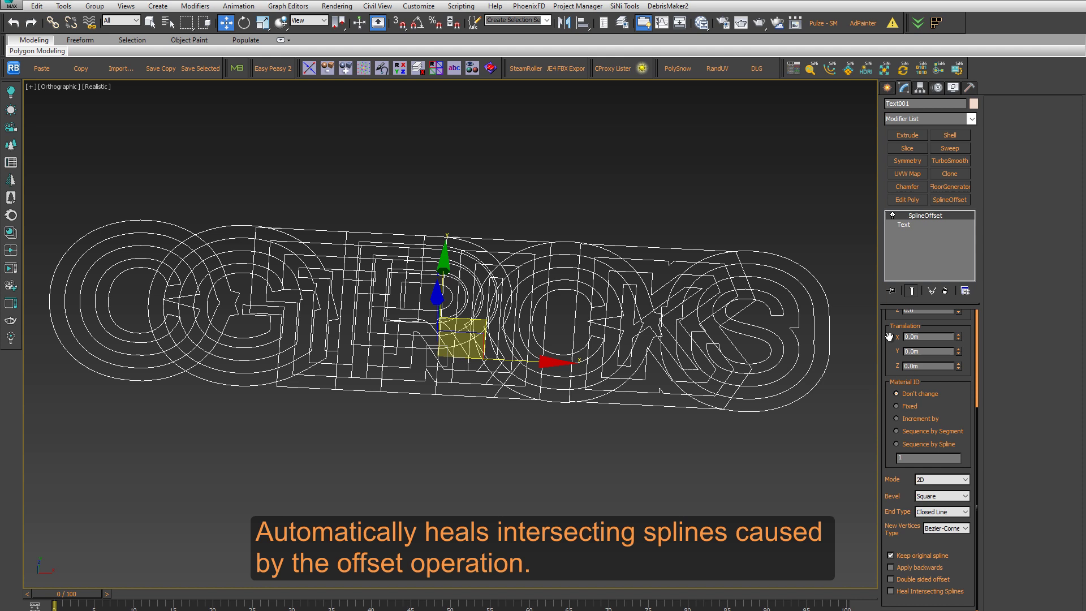
{"action": "left_click", "coordinate": [891, 591]}
{"action": "middle_click_drag", "start_coordinate": [624, 367], "coordinate": [628, 375], "text": "alt"}
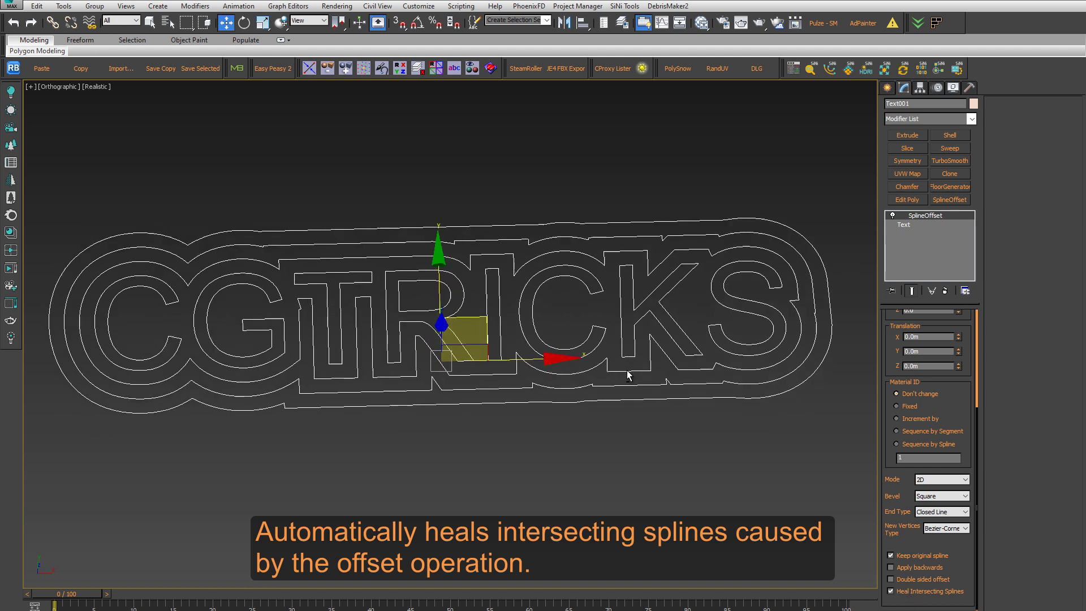
{"action": "scroll", "coordinate": [962, 401], "scroll_direction": "up", "scroll_amount": 5}
{"action": "scroll", "coordinate": [962, 447], "scroll_direction": "up", "scroll_amount": 5}
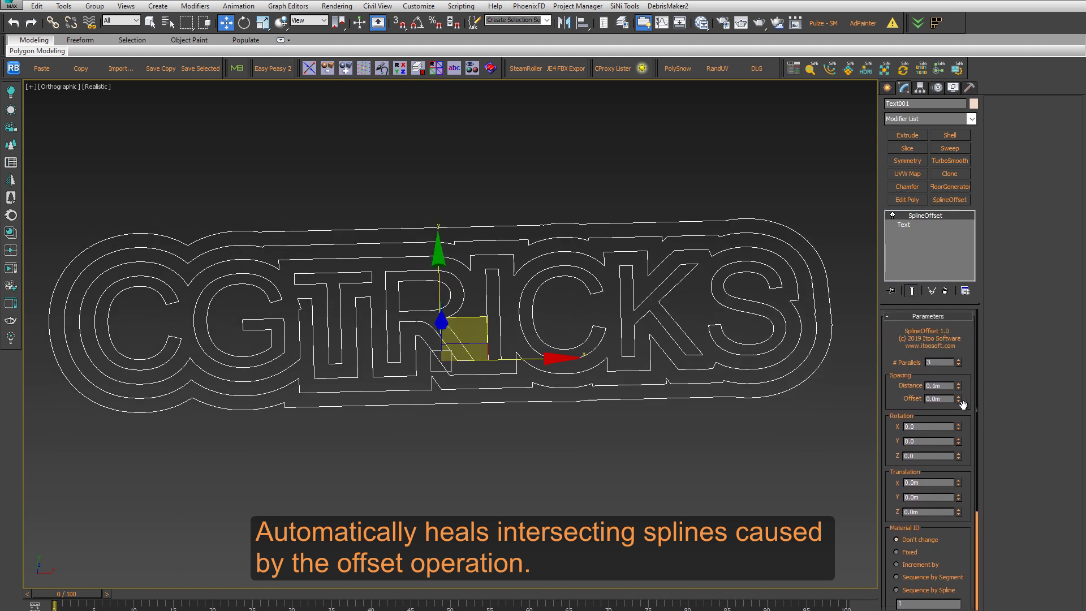
{"action": "left_click_drag", "start_coordinate": [959, 362], "coordinate": [635, 327]}
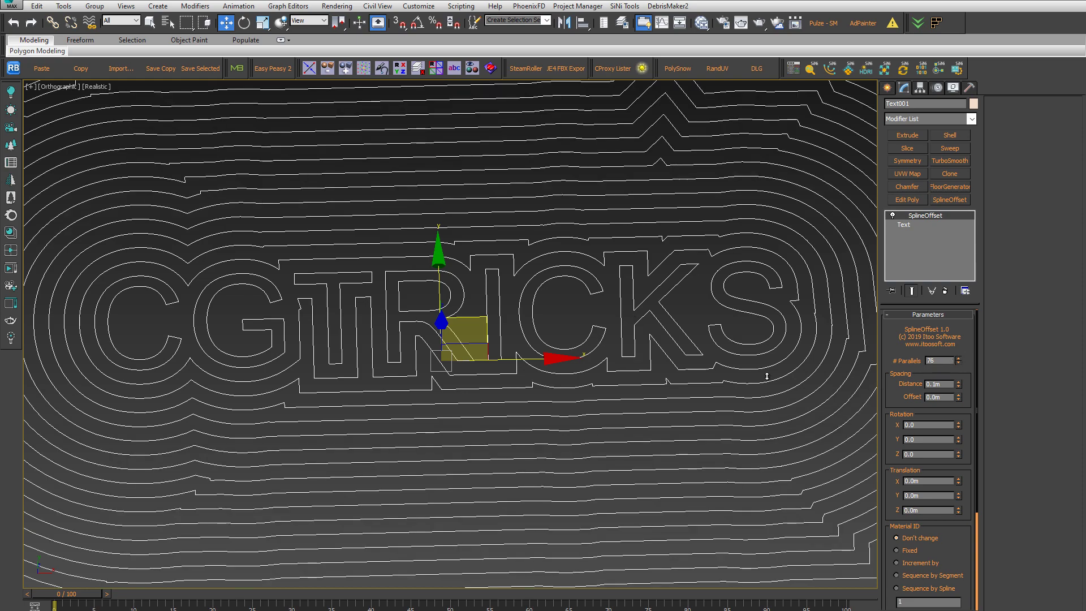
Step: Reduce the CGTRICKS offset to 5 parallels
{"action": "scroll", "coordinate": [768, 381], "scroll_direction": "down", "scroll_amount": 5}
{"action": "scroll", "coordinate": [720, 380], "scroll_direction": "down", "scroll_amount": 3}
{"action": "middle_click_drag", "start_coordinate": [720, 381], "coordinate": [571, 371]}
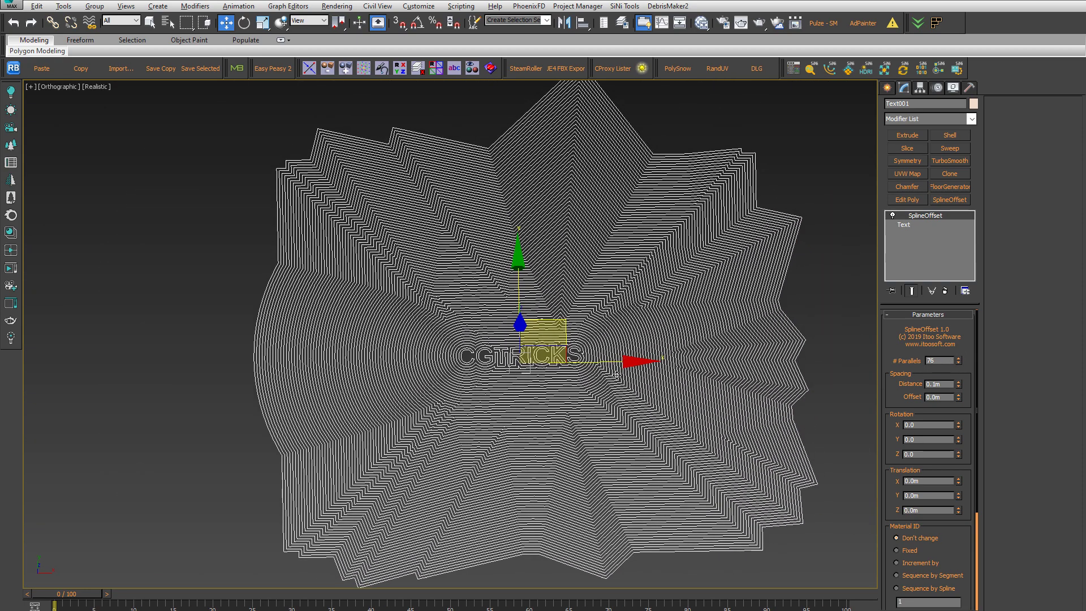
{"action": "scroll", "coordinate": [544, 315], "scroll_direction": "up", "scroll_amount": 1}
{"action": "scroll", "coordinate": [543, 315], "scroll_direction": "up", "scroll_amount": 2}
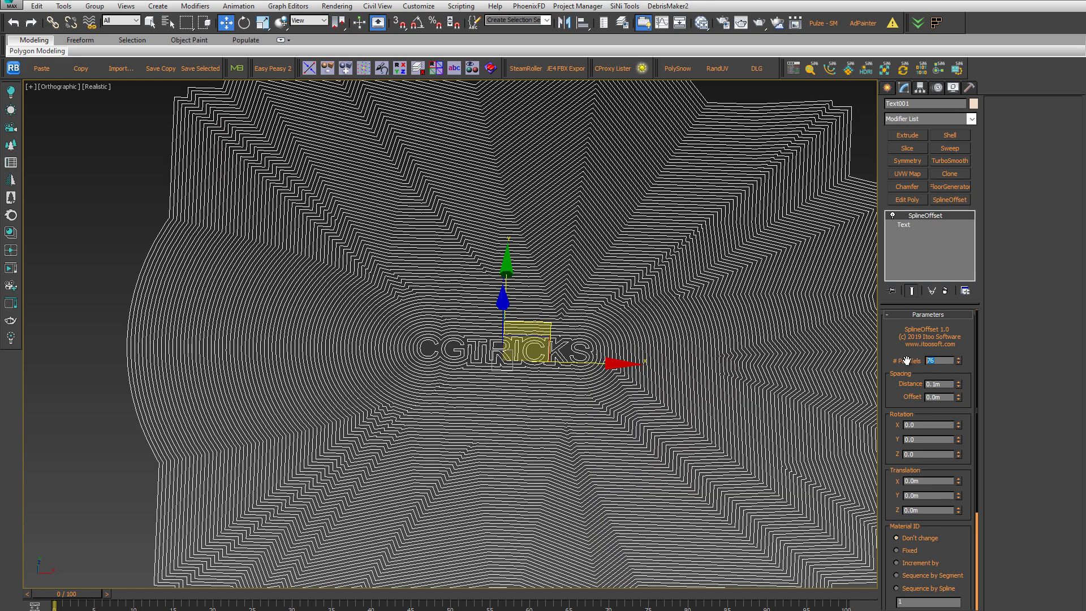
{"action": "type", "text": "5"}
{"action": "key", "text": "Return"}
Step: Tighten the outline Distance to 0.072m and set Translation X to 0.002m
{"action": "middle_click_drag", "start_coordinate": [773, 368], "coordinate": [566, 387], "text": "alt"}
{"action": "scroll", "coordinate": [565, 387], "scroll_direction": "up", "scroll_amount": 4}
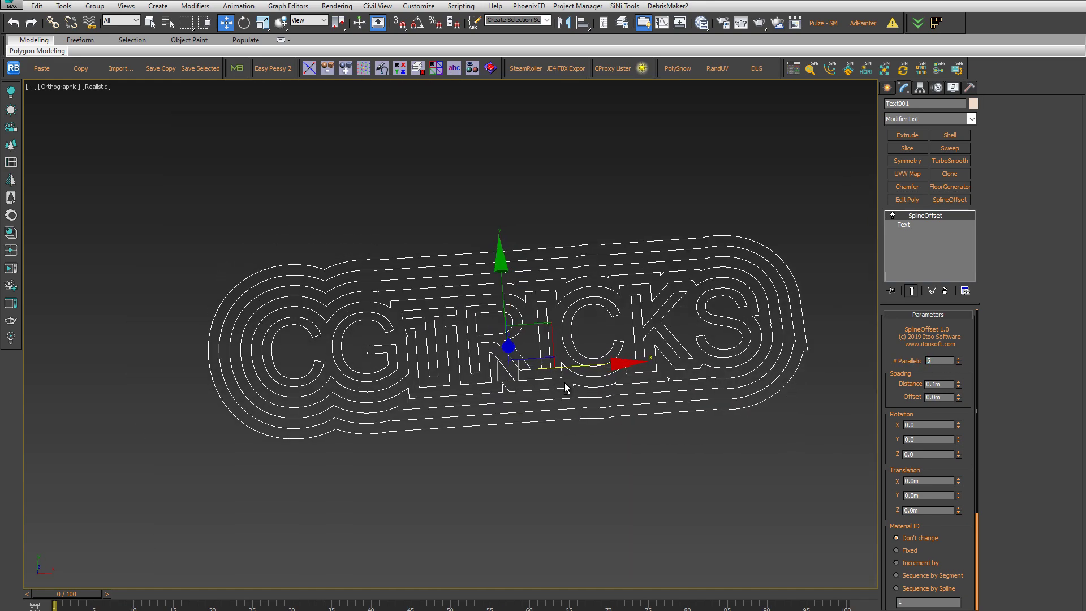
{"action": "mouse_move", "coordinate": [958, 385]}
{"action": "left_mouse_down"}
{"action": "mouse_move", "coordinate": [957, 428]}
{"action": "mouse_move", "coordinate": [952, 397]}
{"action": "left_mouse_up"}
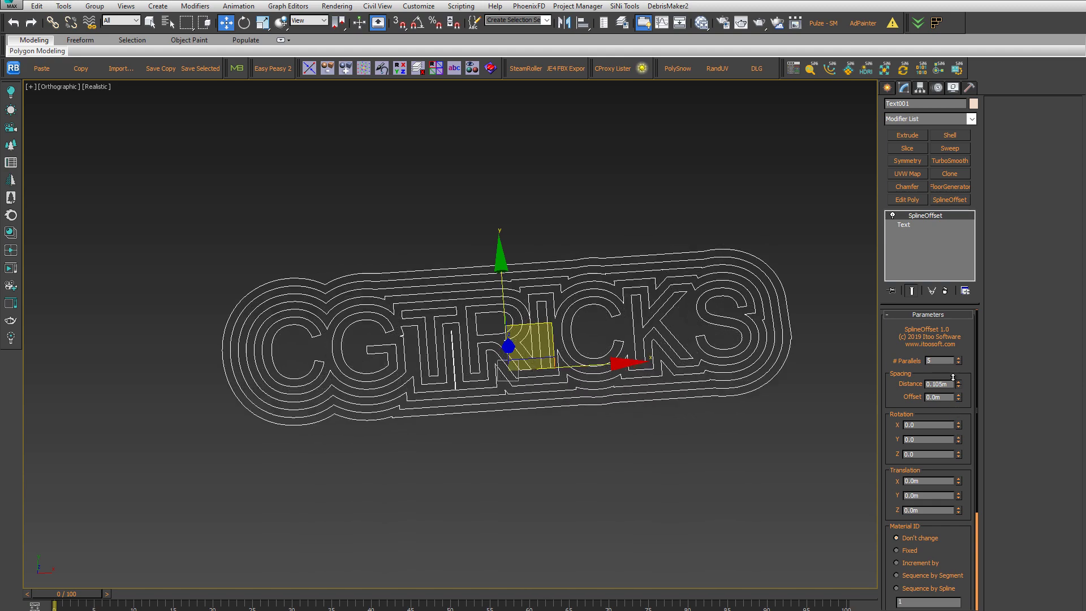
{"action": "middle_click_drag", "start_coordinate": [625, 360], "coordinate": [611, 359], "text": "alt"}
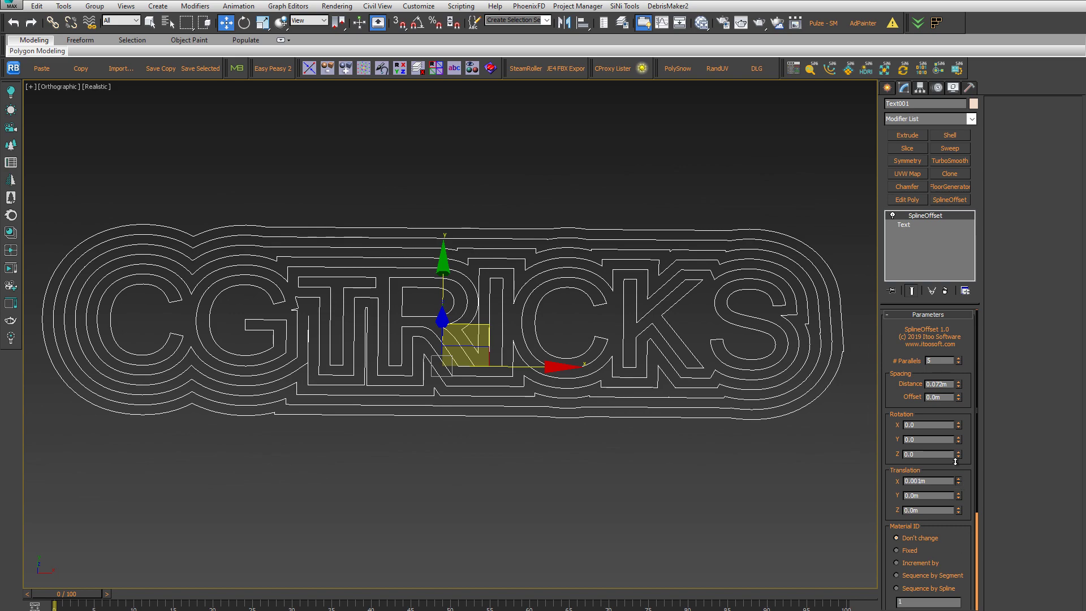
{"action": "left_click_drag", "start_coordinate": [955, 461], "coordinate": [950, 469]}
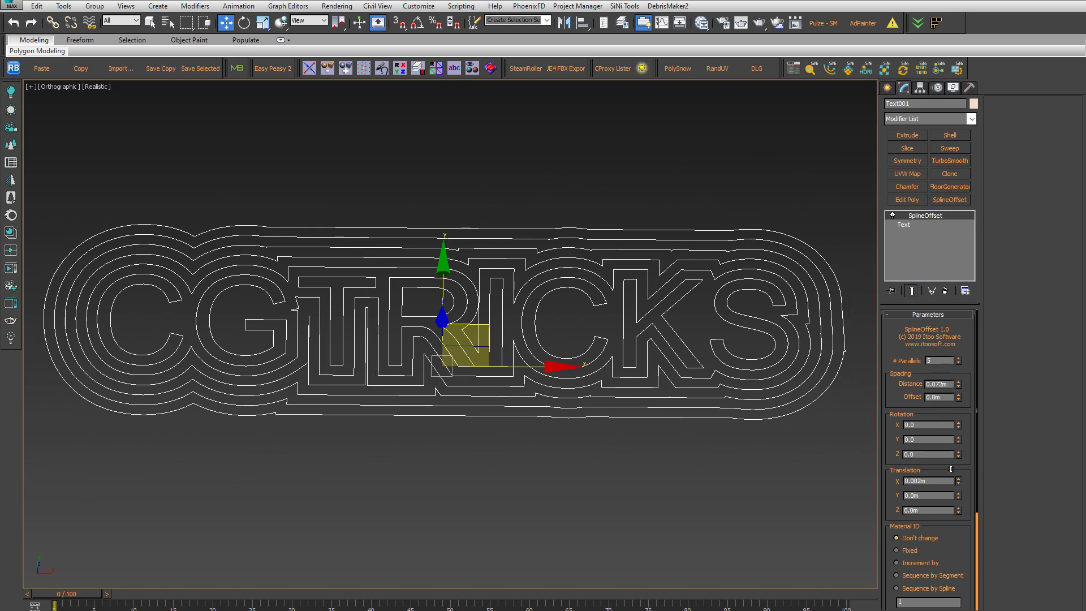
{"action": "mouse_move", "coordinate": [576, 307]}
{"action": "middle_mouse_down", "text": "alt"}
{"action": "mouse_move", "coordinate": [563, 315]}
{"action": "mouse_move", "coordinate": [623, 306]}
{"action": "middle_mouse_up", "text": "alt"}
Step: Give Circle001 a SplineOffset of 10 rings at 0.261m spacing, stepped down in Z into a cone
{"action": "left_click", "coordinate": [908, 135]}
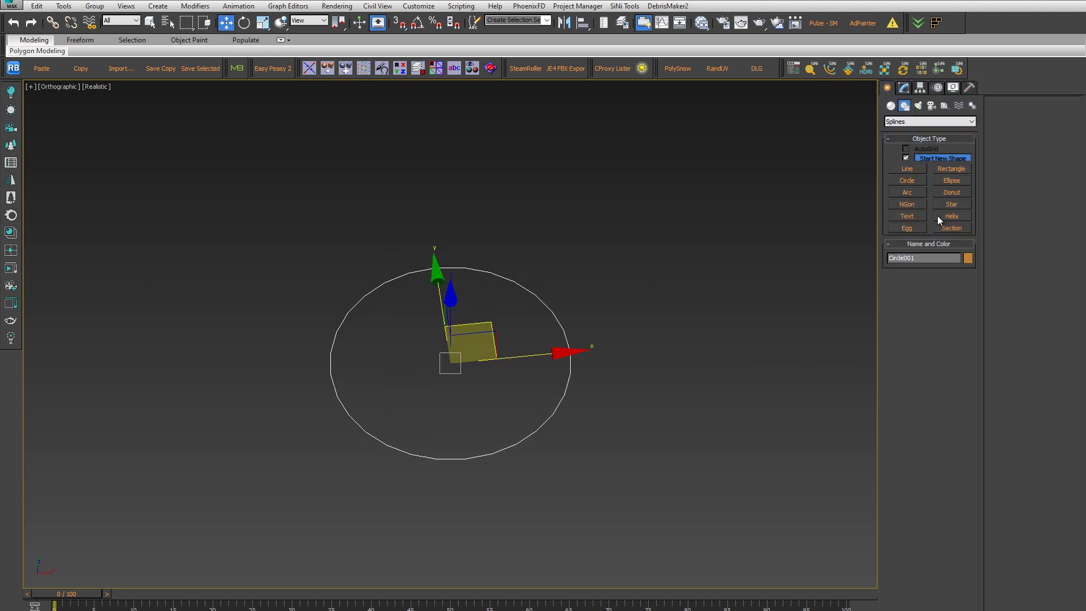
{"action": "left_click", "coordinate": [903, 88]}
{"action": "left_click", "coordinate": [950, 199]}
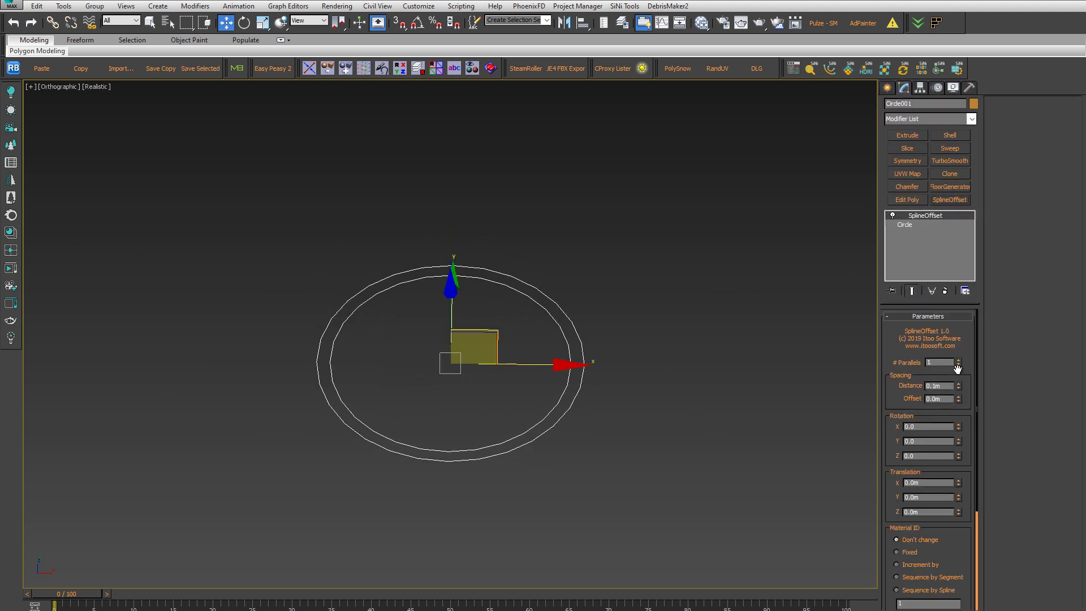
{"action": "scroll", "coordinate": [537, 380], "scroll_direction": "down", "scroll_amount": 3}
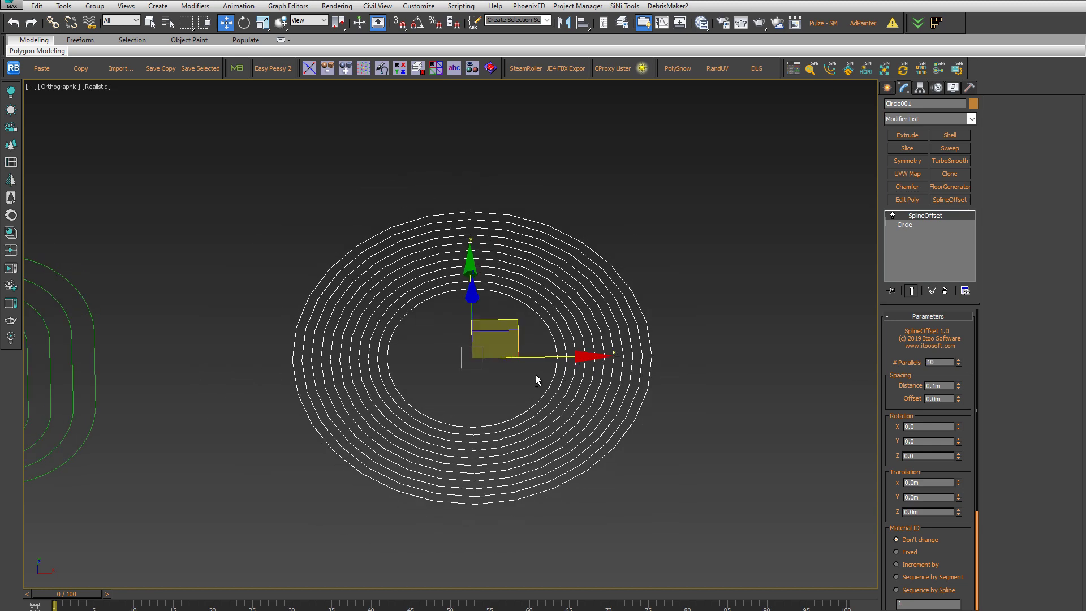
{"action": "left_click_drag", "start_coordinate": [959, 390], "coordinate": [959, 362]}
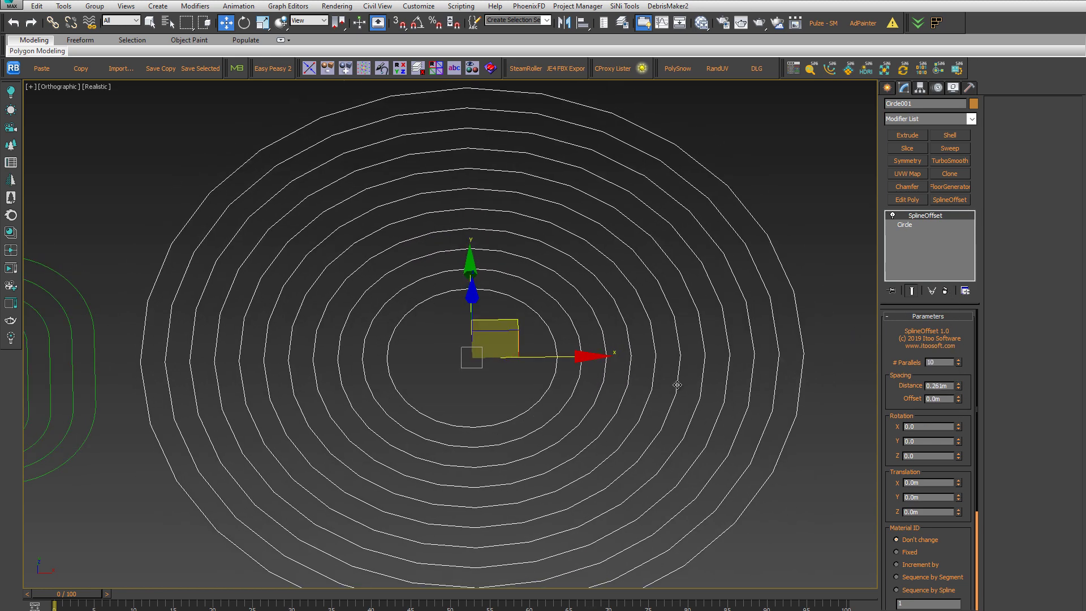
{"action": "middle_click_drag", "start_coordinate": [677, 385], "coordinate": [718, 405], "text": "alt"}
{"action": "left_click_drag", "start_coordinate": [958, 512], "coordinate": [958, 543]}
{"action": "middle_click_drag", "start_coordinate": [623, 368], "coordinate": [642, 388], "text": "alt"}
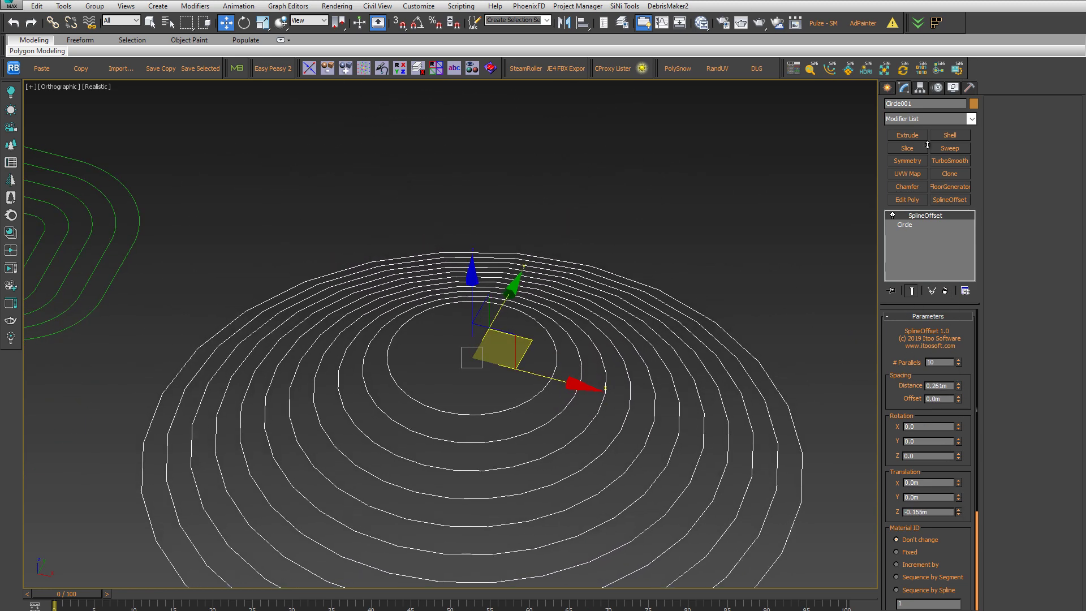
{"action": "scroll", "coordinate": [643, 388], "scroll_direction": "down", "scroll_amount": 3}
Step: Extrude the offset rings into solid bands and set the extrusion height
{"action": "left_click", "coordinate": [908, 136]}
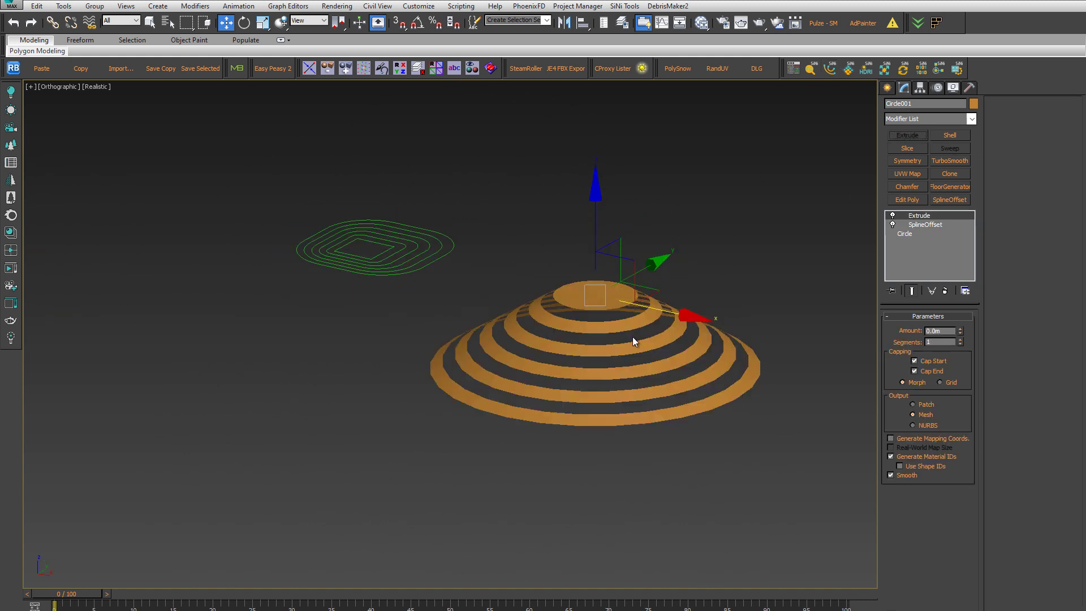
{"action": "scroll", "coordinate": [633, 337], "scroll_direction": "up", "scroll_amount": 2}
{"action": "scroll", "coordinate": [633, 338], "scroll_direction": "up", "scroll_amount": 3}
{"action": "mouse_move", "coordinate": [959, 330]}
{"action": "left_mouse_down"}
{"action": "mouse_move", "coordinate": [956, 299]}
{"action": "mouse_move", "coordinate": [898, 322]}
{"action": "left_mouse_up"}
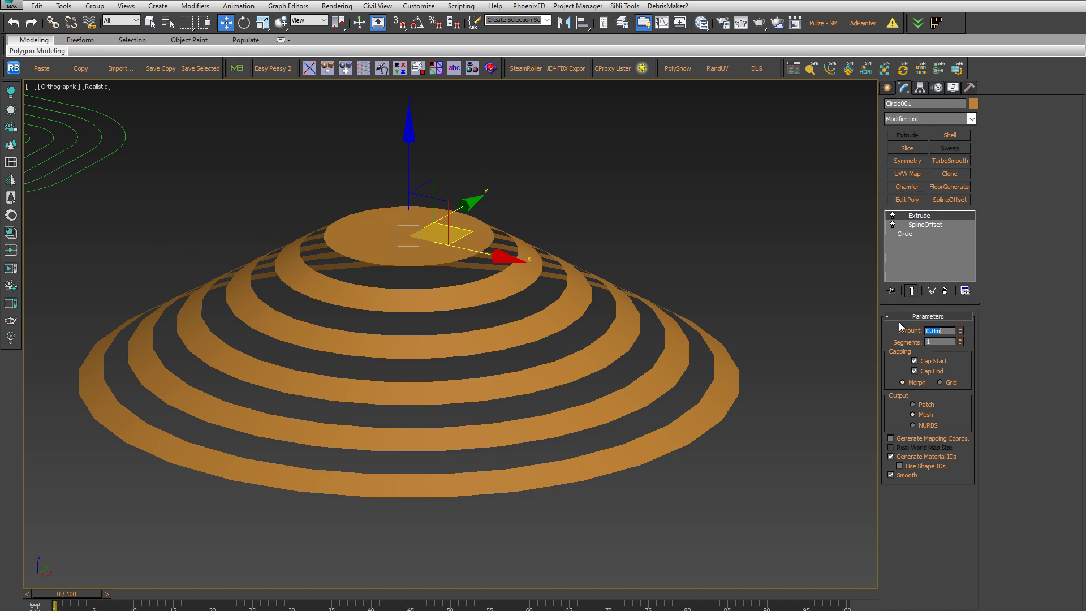
Step: Increase to 13 narrower rings, 0.044m apart, twisted by a 2.36 X rotation
{"action": "left_click", "coordinate": [922, 225]}
{"action": "mouse_move", "coordinate": [959, 363]}
{"action": "left_mouse_down"}
{"action": "mouse_move", "coordinate": [945, 421]}
{"action": "mouse_move", "coordinate": [958, 416]}
{"action": "left_mouse_up"}
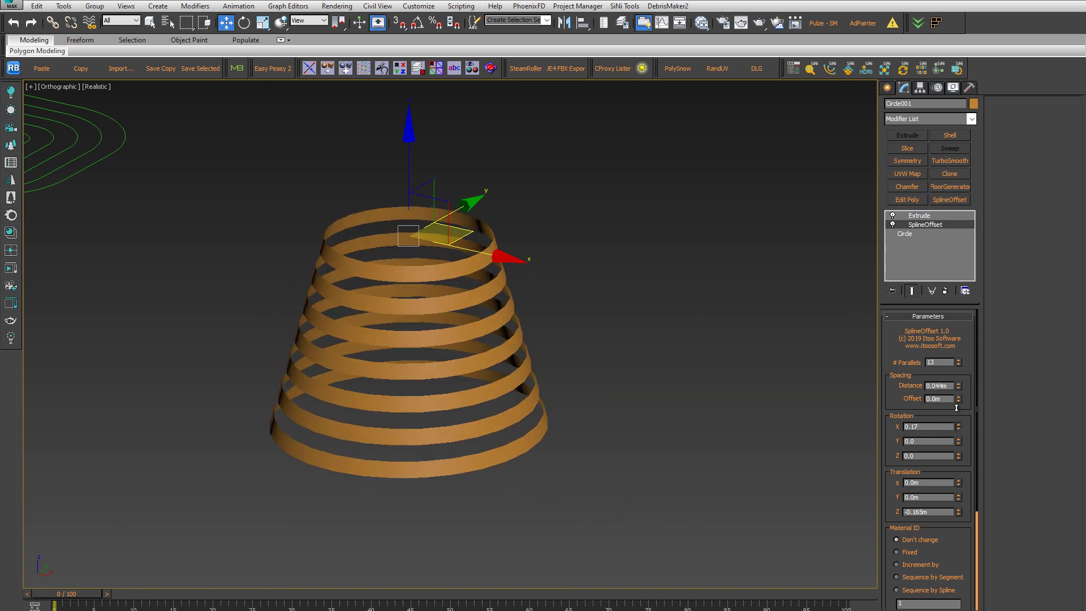
{"action": "middle_click_drag", "start_coordinate": [524, 339], "coordinate": [585, 328], "text": "alt"}
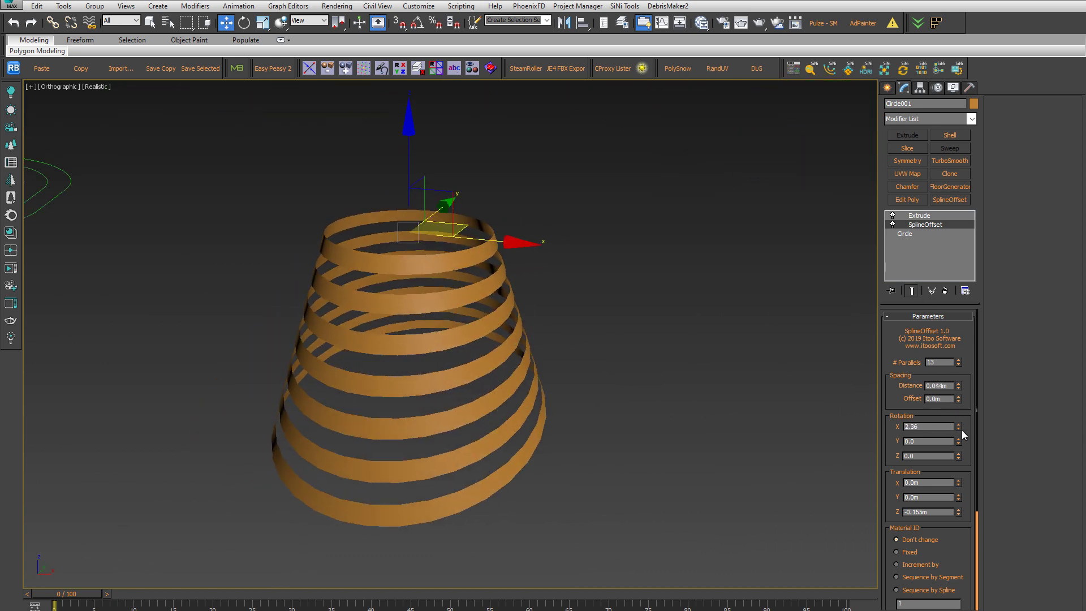
{"action": "left_click_drag", "start_coordinate": [958, 441], "coordinate": [958, 432]}
Step: Try a Y rotation, reset it to 0, and shift the rings 0.008m along X
{"action": "left_click_drag", "start_coordinate": [895, 309], "coordinate": [900, 351]}
{"action": "mouse_move", "coordinate": [731, 375]}
{"action": "middle_mouse_down", "text": "alt"}
{"action": "mouse_move", "coordinate": [563, 347]}
{"action": "mouse_move", "coordinate": [650, 362]}
{"action": "middle_mouse_up", "text": "alt"}
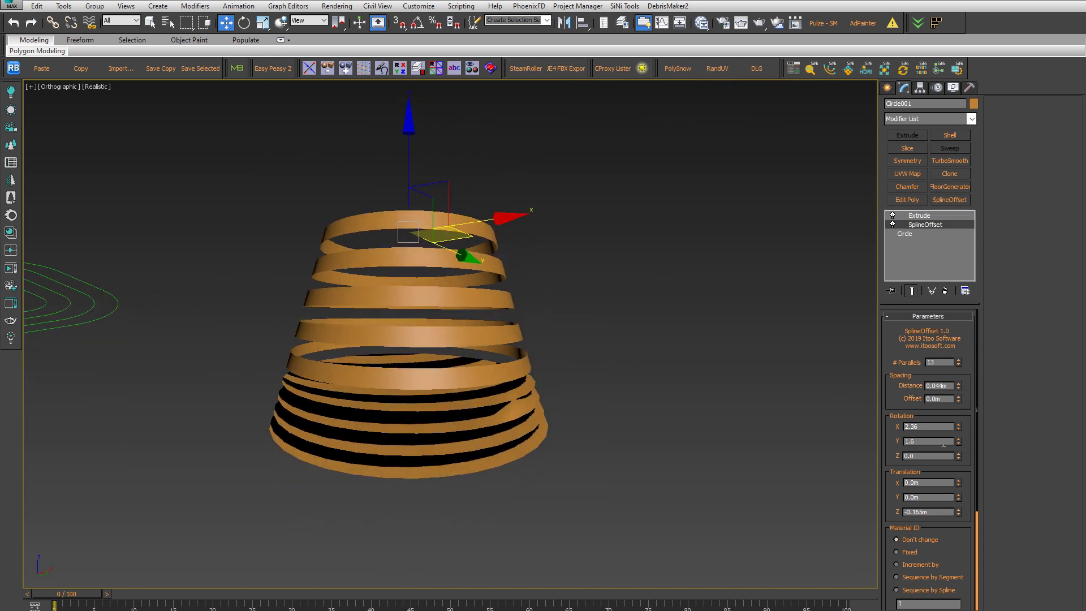
{"action": "type", "text": "0"}
{"action": "key", "text": "Return"}
{"action": "mouse_move", "coordinate": [958, 483]}
{"action": "left_mouse_down"}
{"action": "mouse_move", "coordinate": [863, 283]}
{"action": "mouse_move", "coordinate": [788, 371]}
{"action": "left_mouse_up"}
{"action": "middle_click_drag", "start_coordinate": [788, 371], "coordinate": [535, 368], "text": "alt"}
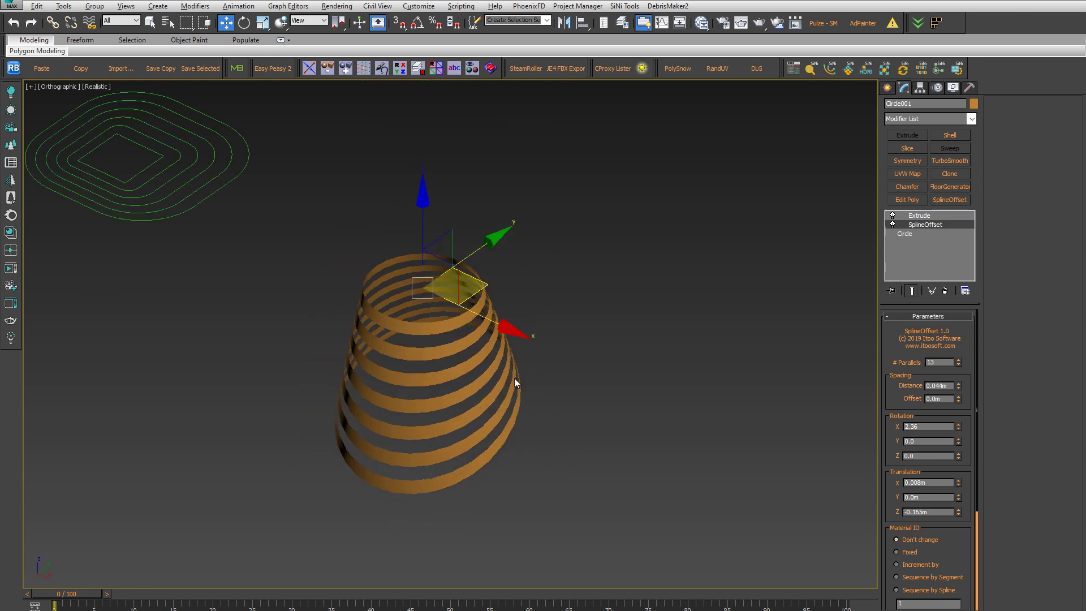
{"action": "left_click", "coordinate": [632, 333]}
{"action": "middle_click_drag", "start_coordinate": [631, 332], "coordinate": [683, 263], "text": "alt"}
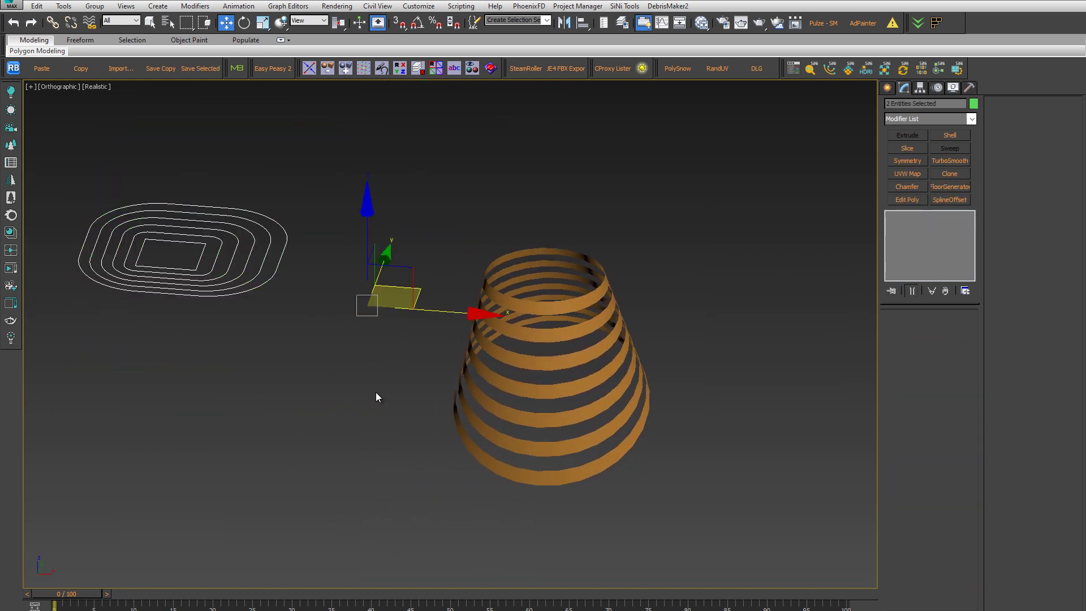
Step: Switch to Top view and delete both existing objects
{"action": "left_click", "coordinate": [424, 412]}
{"action": "key", "text": "t"}
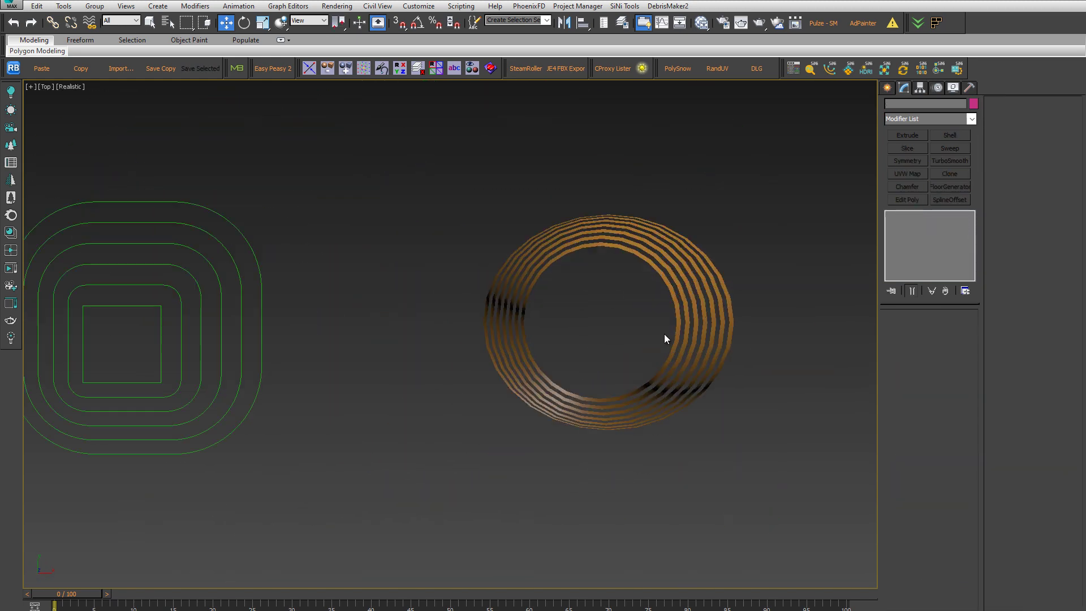
{"action": "left_click", "coordinate": [664, 338]}
{"action": "left_click_drag", "start_coordinate": [735, 181], "coordinate": [246, 449]}
{"action": "key", "text": "Delete"}
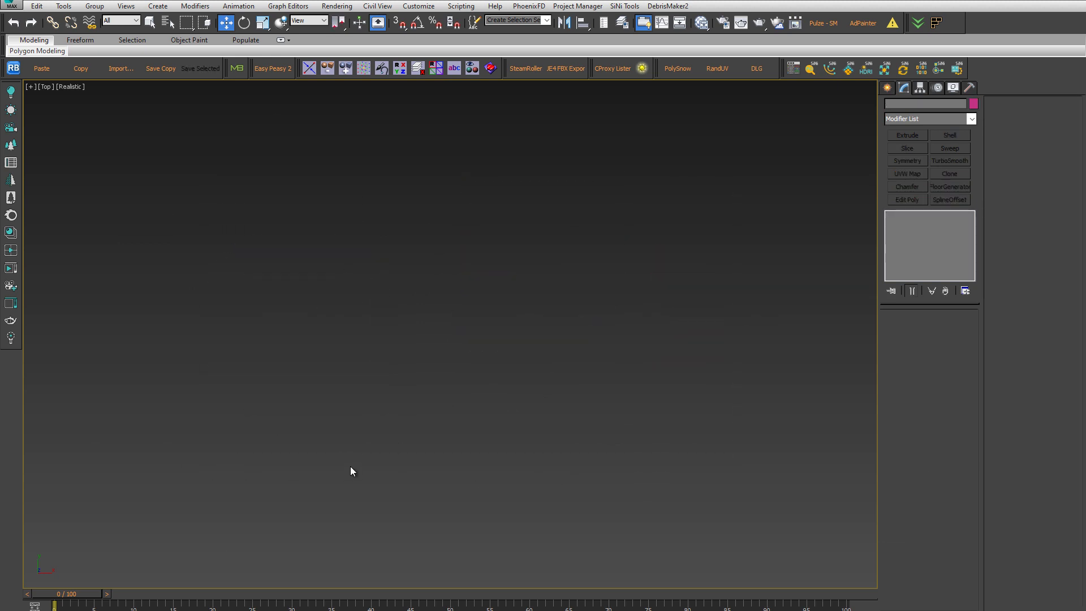
Step: Draw a closed freeform line, smooth all its vertices, and add a SplineOffset
{"action": "key", "text": "c"}
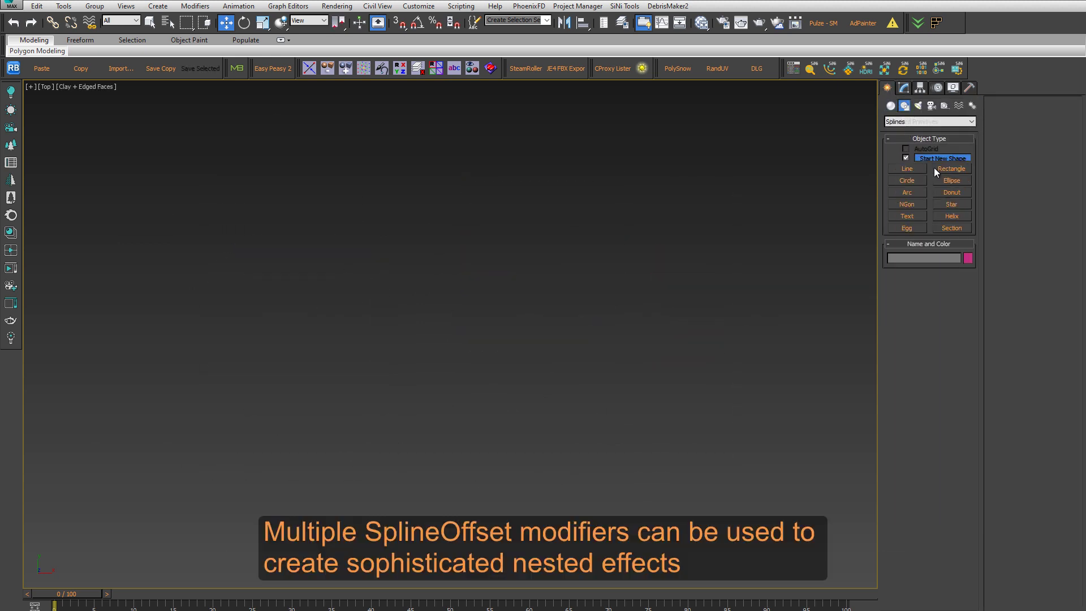
{"action": "left_click", "coordinate": [908, 169]}
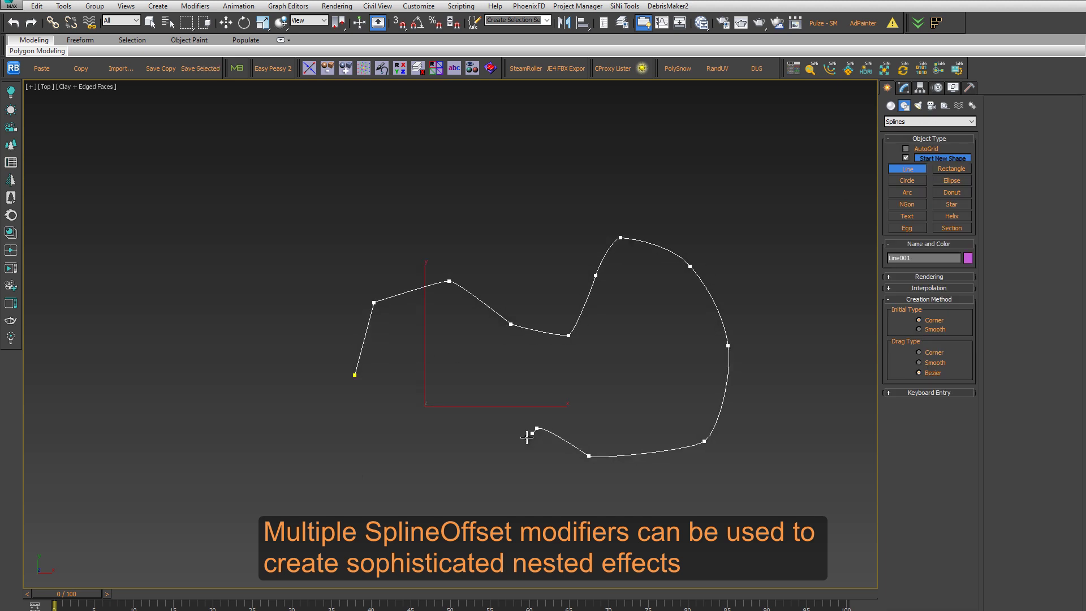
{"action": "left_click", "coordinate": [526, 354]}
{"action": "right_click", "coordinate": [487, 335]}
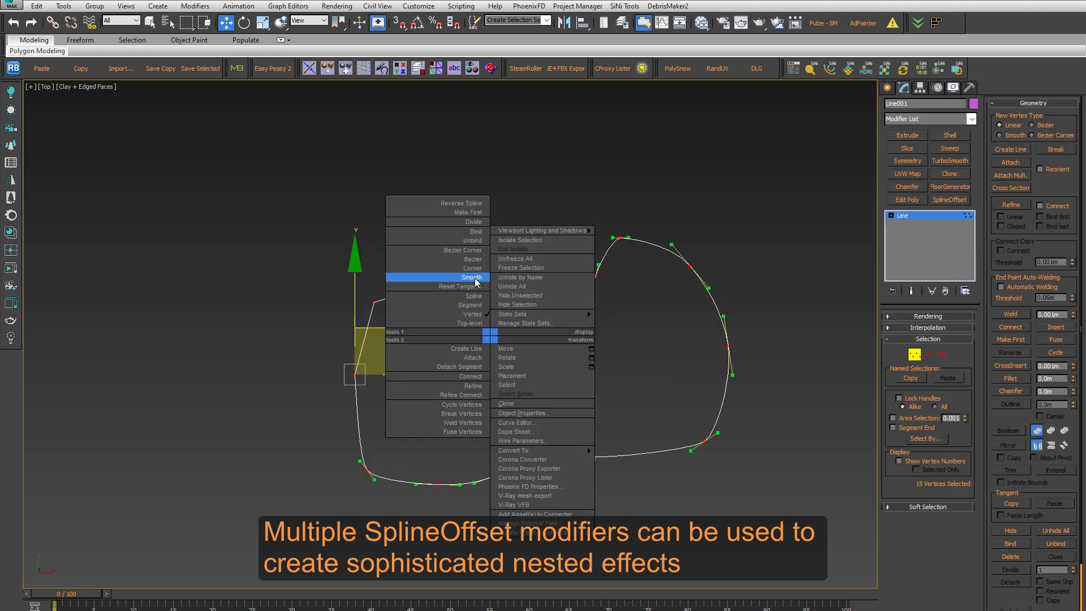
{"action": "left_click", "coordinate": [478, 281]}
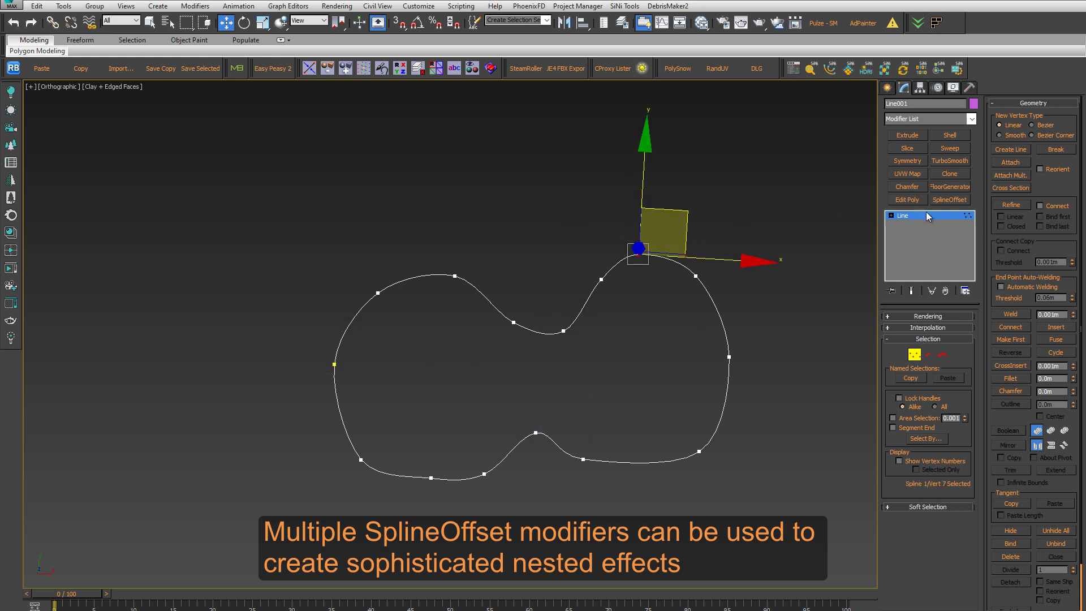
{"action": "left_click", "coordinate": [950, 199]}
Step: Set the offset Distance to 0.429m and Translation Z to -0.466m to stack the outlines
{"action": "left_click_drag", "start_coordinate": [958, 388], "coordinate": [958, 362]}
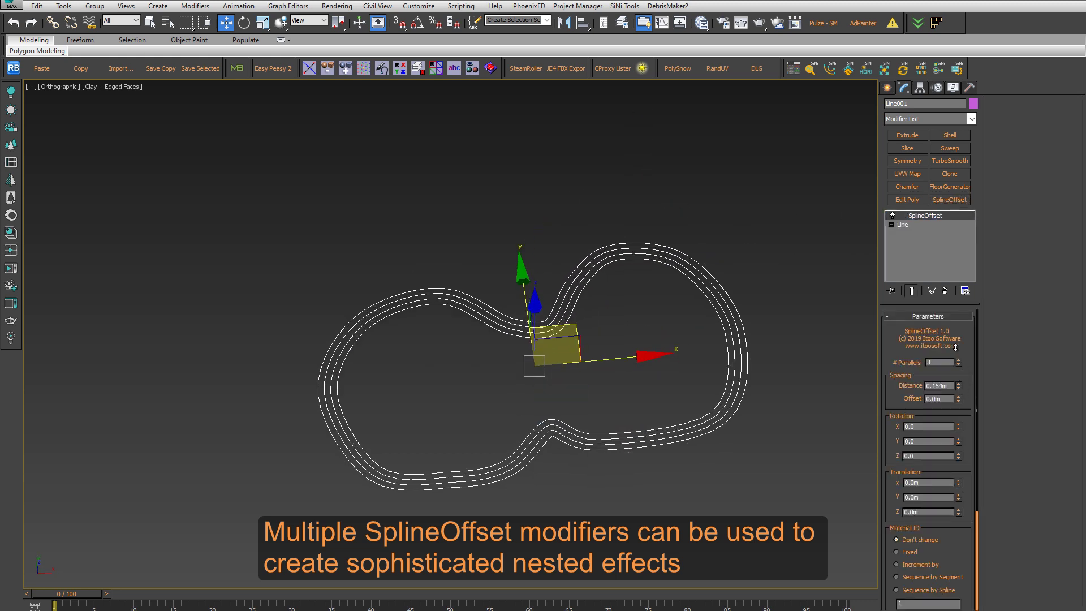
{"action": "mouse_move", "coordinate": [577, 382]}
{"action": "middle_mouse_down", "text": "alt"}
{"action": "mouse_move", "coordinate": [541, 367]}
{"action": "mouse_move", "coordinate": [543, 390]}
{"action": "middle_mouse_up", "text": "alt"}
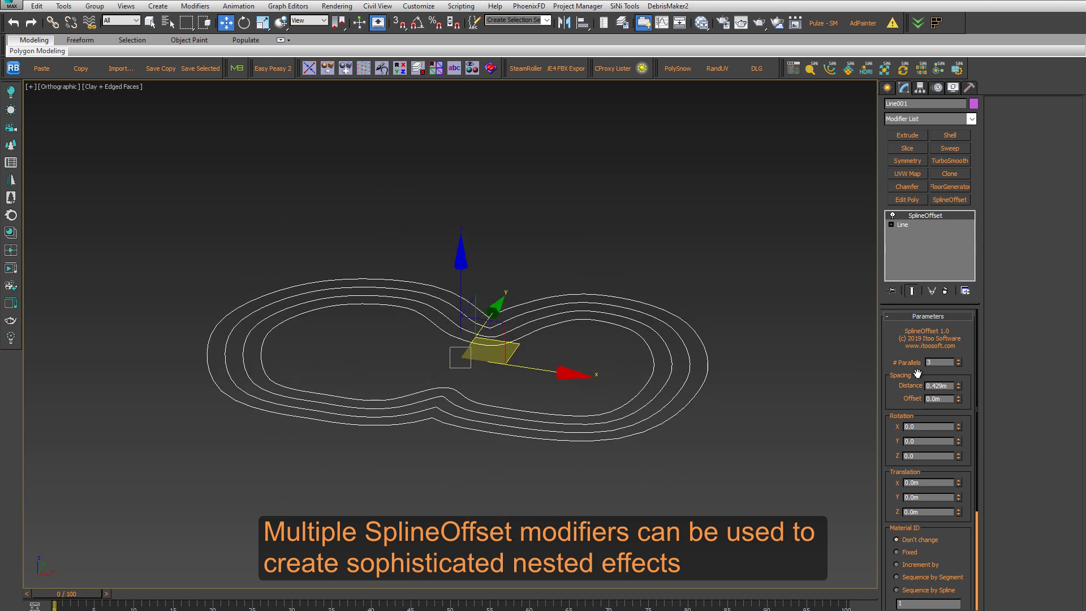
{"action": "left_click_drag", "start_coordinate": [960, 514], "coordinate": [960, 535]}
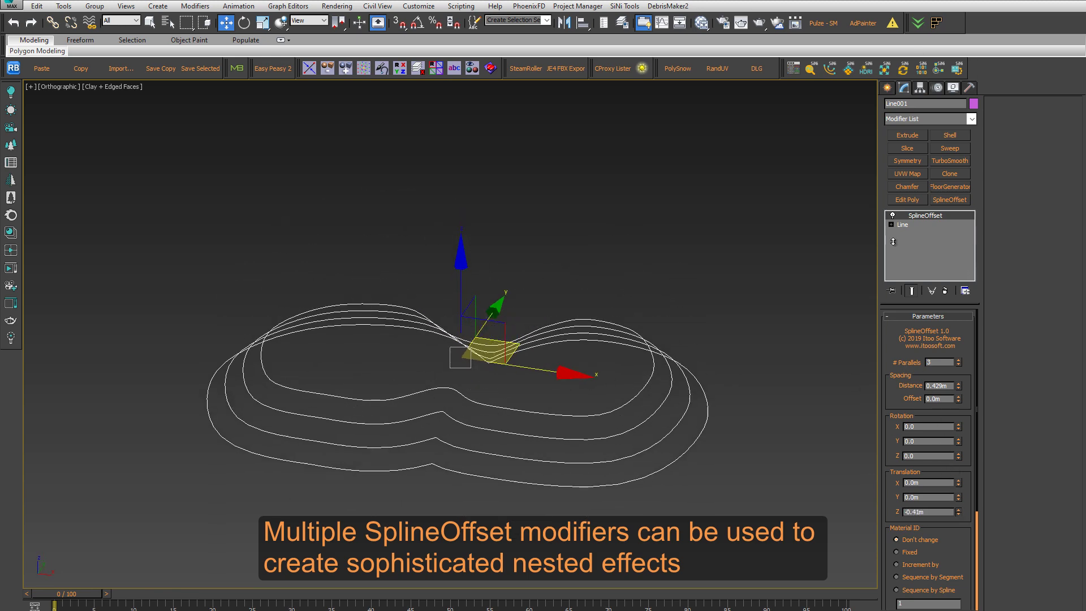
{"action": "middle_click_drag", "start_coordinate": [430, 362], "coordinate": [447, 366], "text": "alt"}
{"action": "key", "text": "t"}
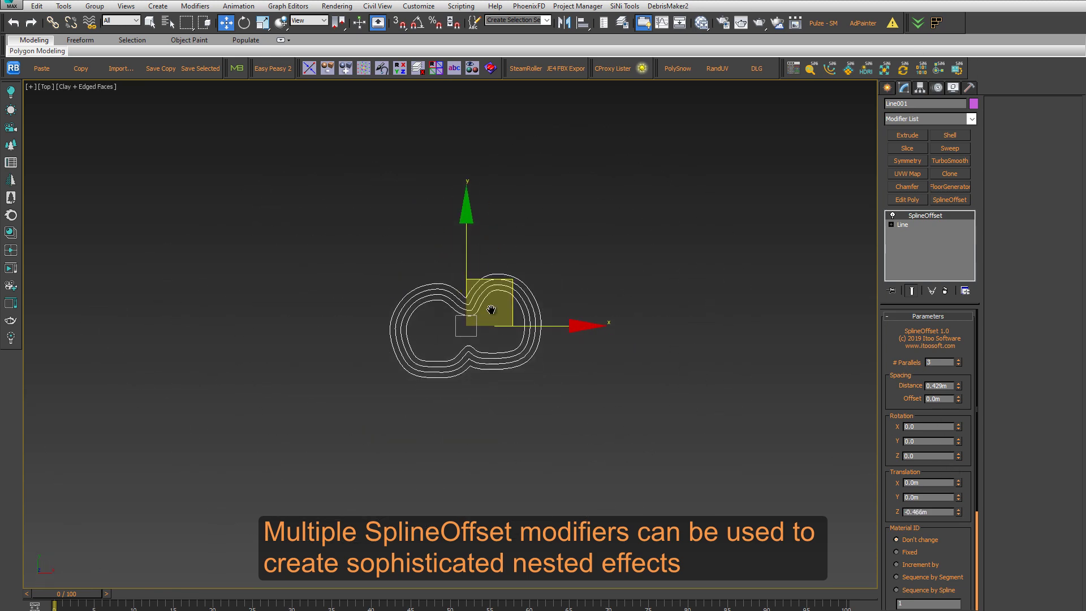
Step: Copy the freeform spline twice at Spline level, then return to the SplineOffset settings
{"action": "left_click", "coordinate": [891, 224]}
{"action": "left_click", "coordinate": [911, 252]}
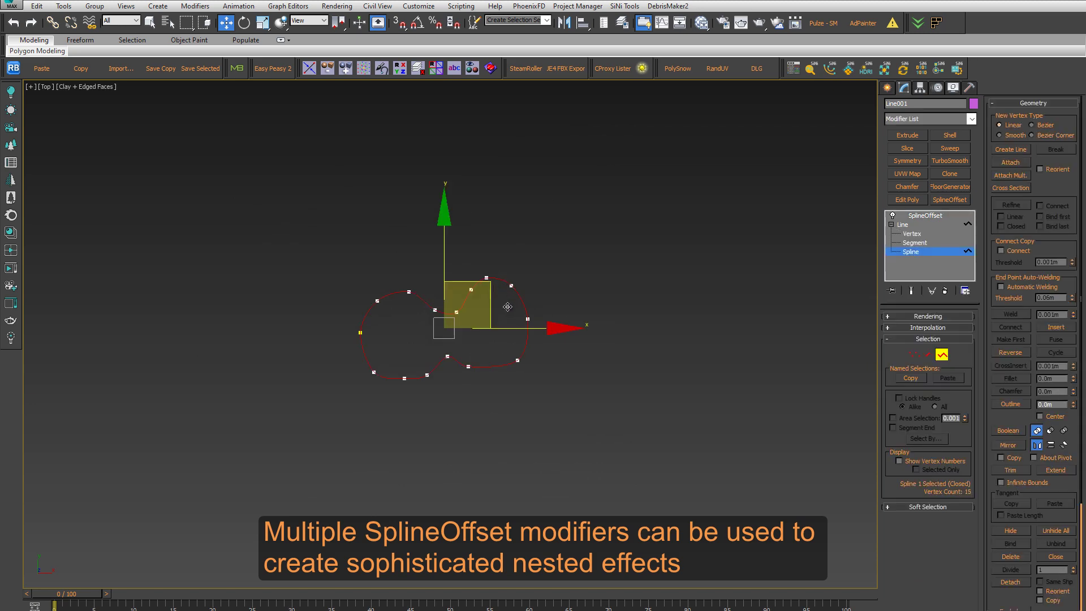
{"action": "left_click", "coordinate": [924, 216]}
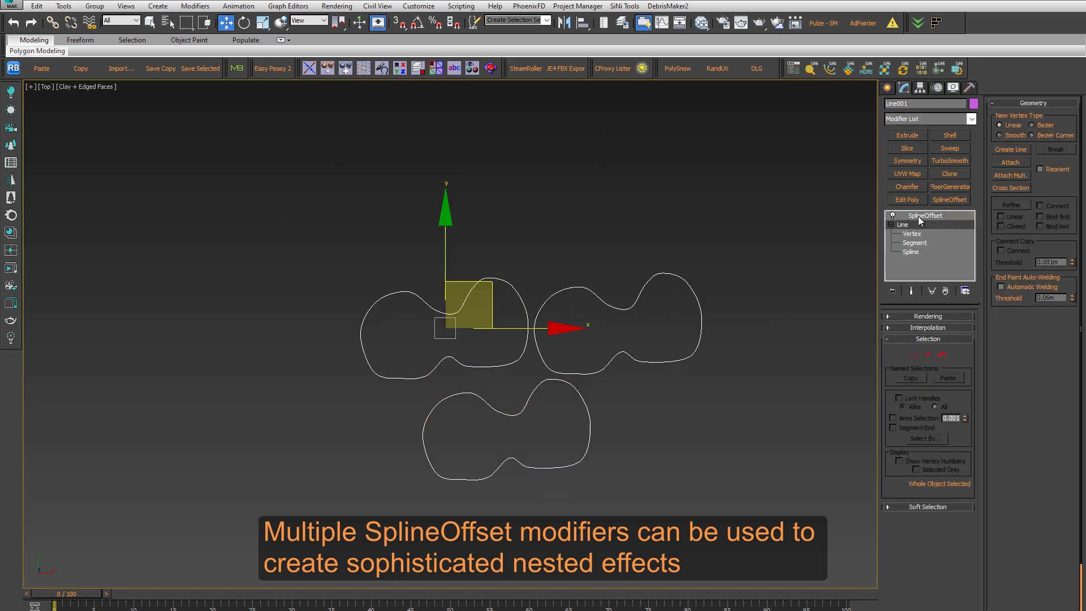
{"action": "mouse_move", "coordinate": [510, 339]}
{"action": "middle_mouse_down", "text": "alt"}
{"action": "mouse_move", "coordinate": [543, 418]}
{"action": "mouse_move", "coordinate": [529, 395]}
{"action": "mouse_move", "coordinate": [560, 357]}
{"action": "mouse_move", "coordinate": [737, 370]}
{"action": "middle_mouse_up", "text": "alt"}
{"action": "scroll", "coordinate": [916, 554], "scroll_direction": "down", "scroll_amount": 2}
{"action": "scroll", "coordinate": [917, 553], "scroll_direction": "down", "scroll_amount": 3}
{"action": "scroll", "coordinate": [959, 356], "scroll_direction": "up", "scroll_amount": 4}
Step: Raise Parallels to 7, enable Double sided offset, and add an Extrude modifier
{"action": "left_click", "coordinate": [959, 361]}
{"action": "mouse_move", "coordinate": [577, 430]}
{"action": "middle_mouse_down", "text": "alt"}
{"action": "mouse_move", "coordinate": [622, 413]}
{"action": "mouse_move", "coordinate": [609, 396]}
{"action": "mouse_move", "coordinate": [628, 390]}
{"action": "middle_mouse_up", "text": "alt"}
{"action": "left_click_drag", "start_coordinate": [961, 552], "coordinate": [964, 375]}
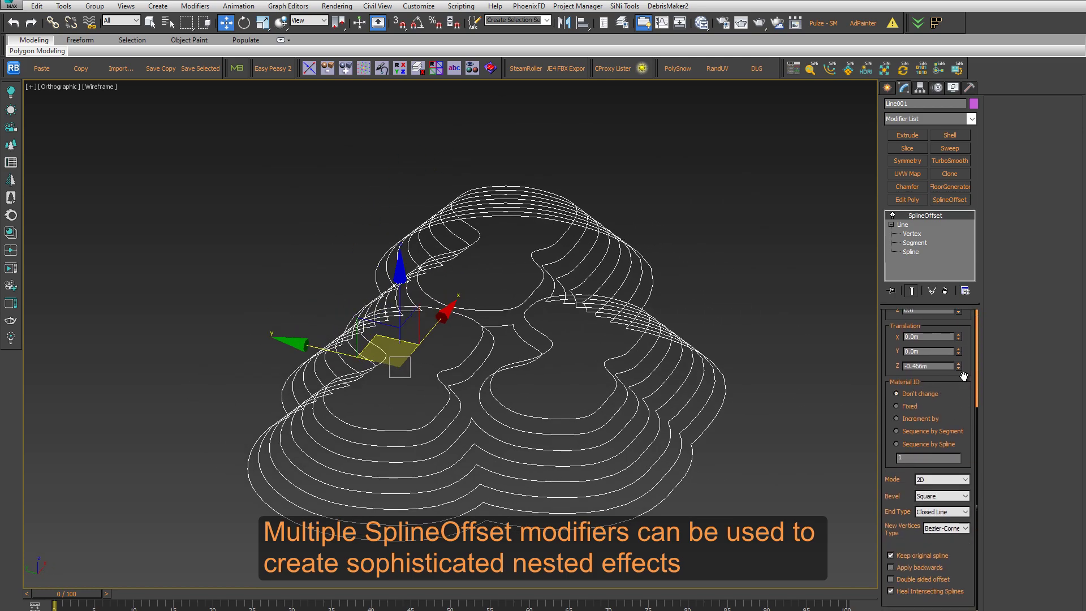
{"action": "left_click", "coordinate": [910, 583]}
{"action": "mouse_move", "coordinate": [563, 384]}
{"action": "middle_mouse_down", "text": "alt"}
{"action": "mouse_move", "coordinate": [619, 352]}
{"action": "mouse_move", "coordinate": [541, 371]}
{"action": "mouse_move", "coordinate": [640, 358]}
{"action": "middle_mouse_up", "text": "alt"}
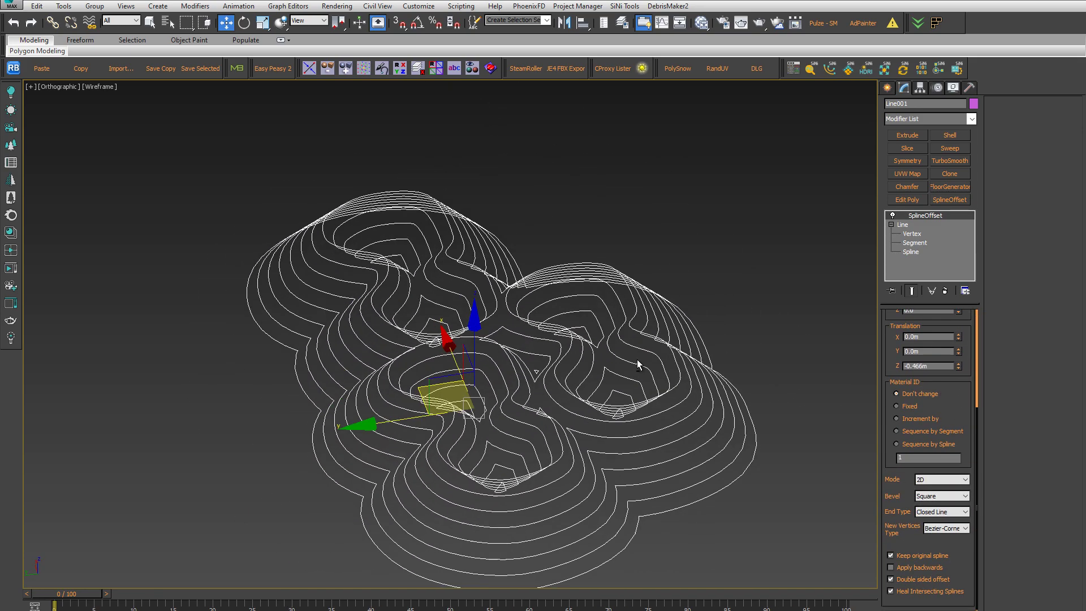
{"action": "left_click", "coordinate": [907, 135]}
{"action": "left_click", "coordinate": [101, 86]}
Step: Switch to Clay shading, raise # Parallels to 10, and orbit to inspect the stepped walls
{"action": "left_click", "coordinate": [129, 202]}
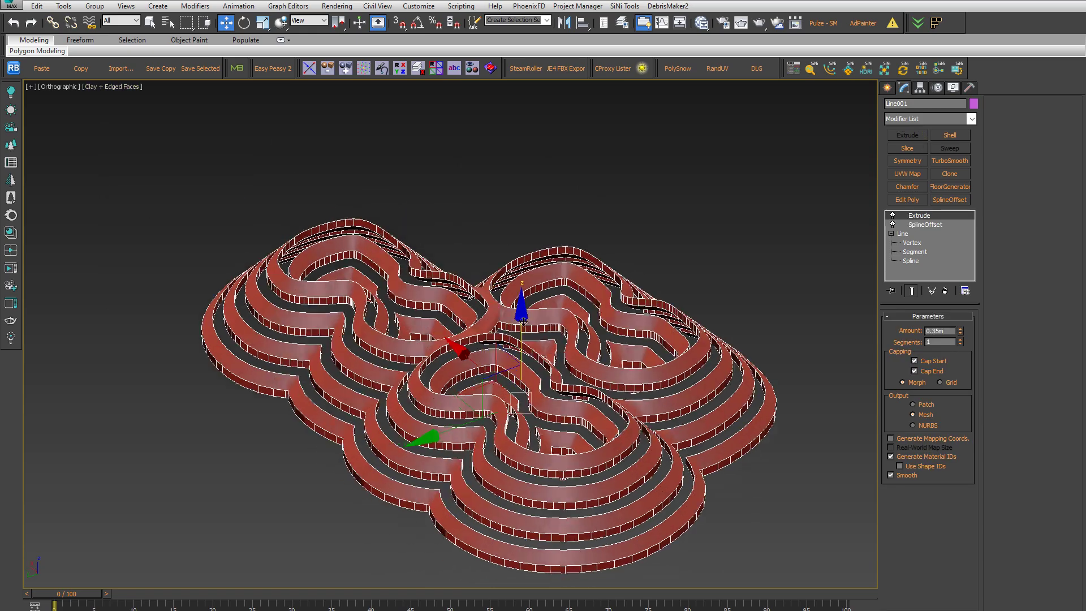
{"action": "left_click", "coordinate": [923, 225]}
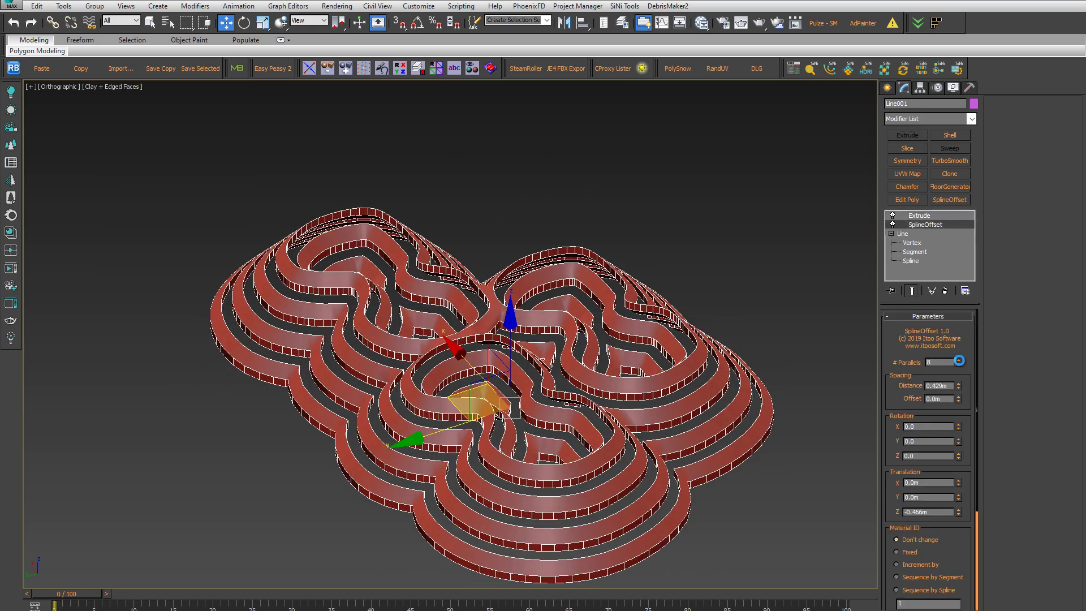
{"action": "mouse_move", "coordinate": [566, 368]}
{"action": "middle_mouse_down", "text": "alt"}
{"action": "mouse_move", "coordinate": [582, 421]}
{"action": "mouse_move", "coordinate": [565, 339]}
{"action": "middle_mouse_up", "text": "alt"}
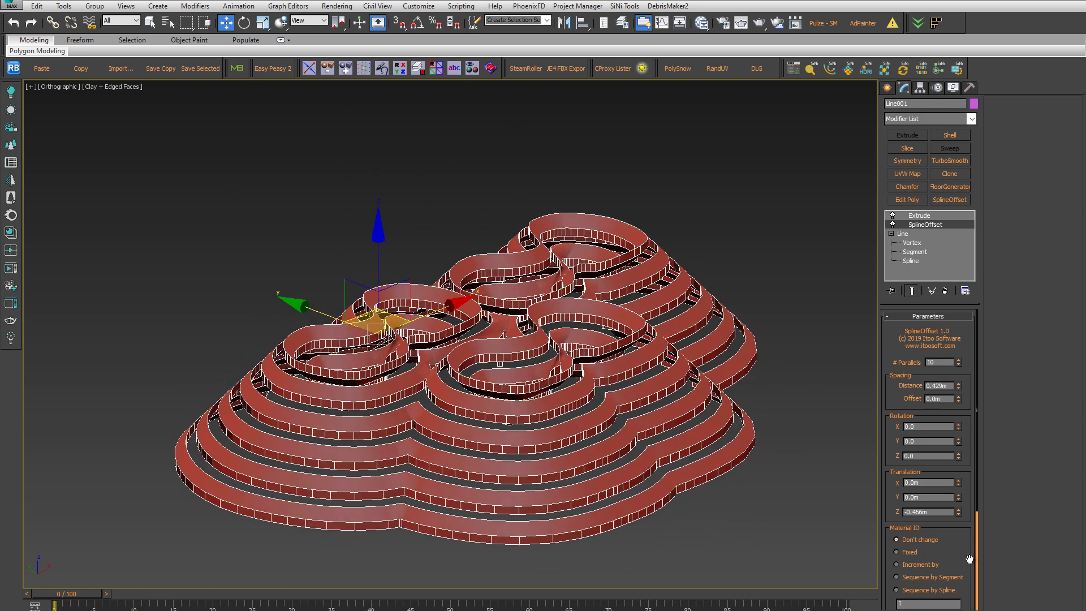
{"action": "scroll", "coordinate": [940, 538], "scroll_direction": "down", "scroll_amount": 5}
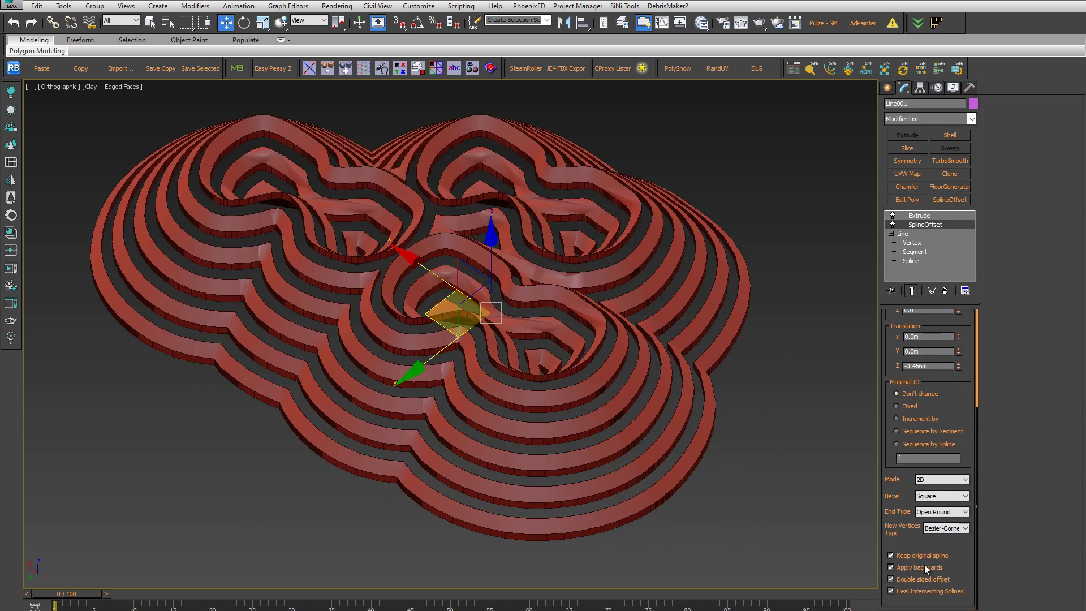
{"action": "mouse_move", "coordinate": [566, 351]}
{"action": "middle_mouse_down", "text": "alt"}
{"action": "mouse_move", "coordinate": [569, 337]}
{"action": "mouse_move", "coordinate": [620, 351]}
{"action": "mouse_move", "coordinate": [617, 303]}
{"action": "middle_mouse_up", "text": "alt"}
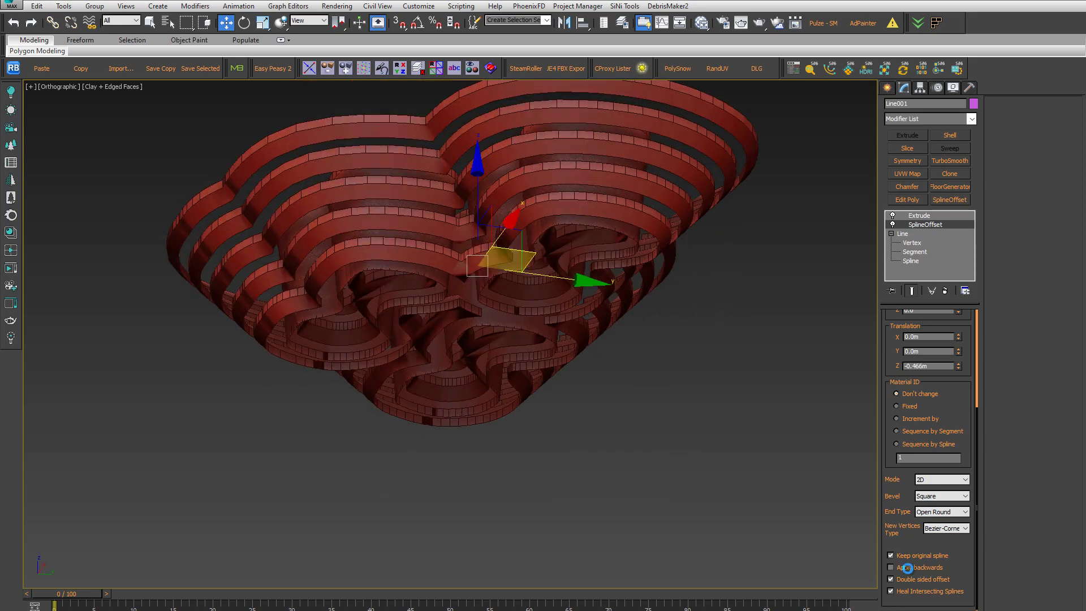
{"action": "middle_click_drag", "start_coordinate": [611, 351], "coordinate": [603, 380], "text": "alt"}
{"action": "middle_click_drag", "start_coordinate": [533, 448], "coordinate": [370, 409], "text": "alt"}
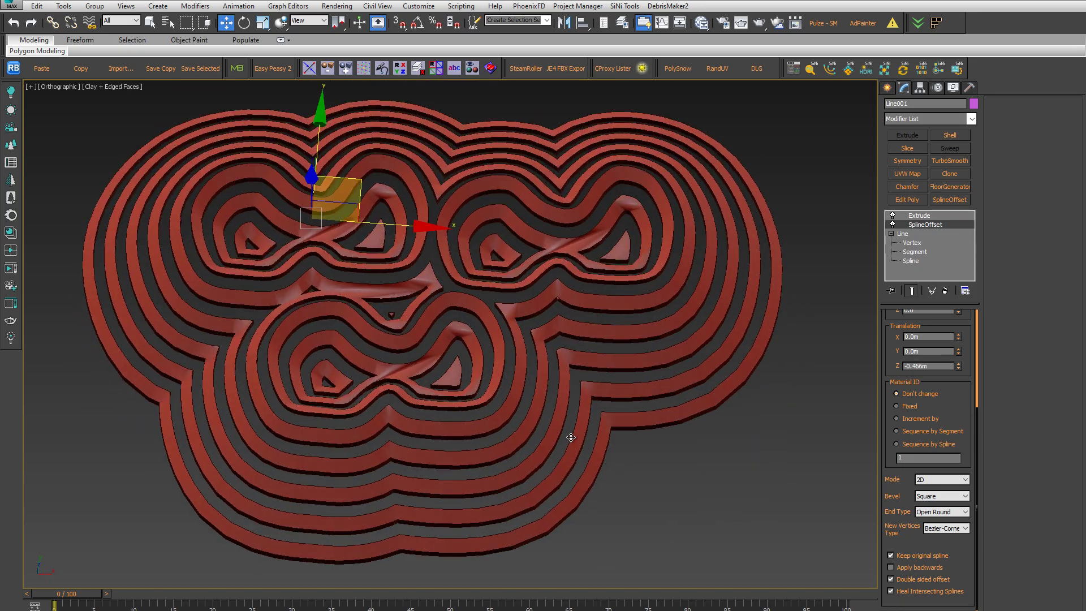